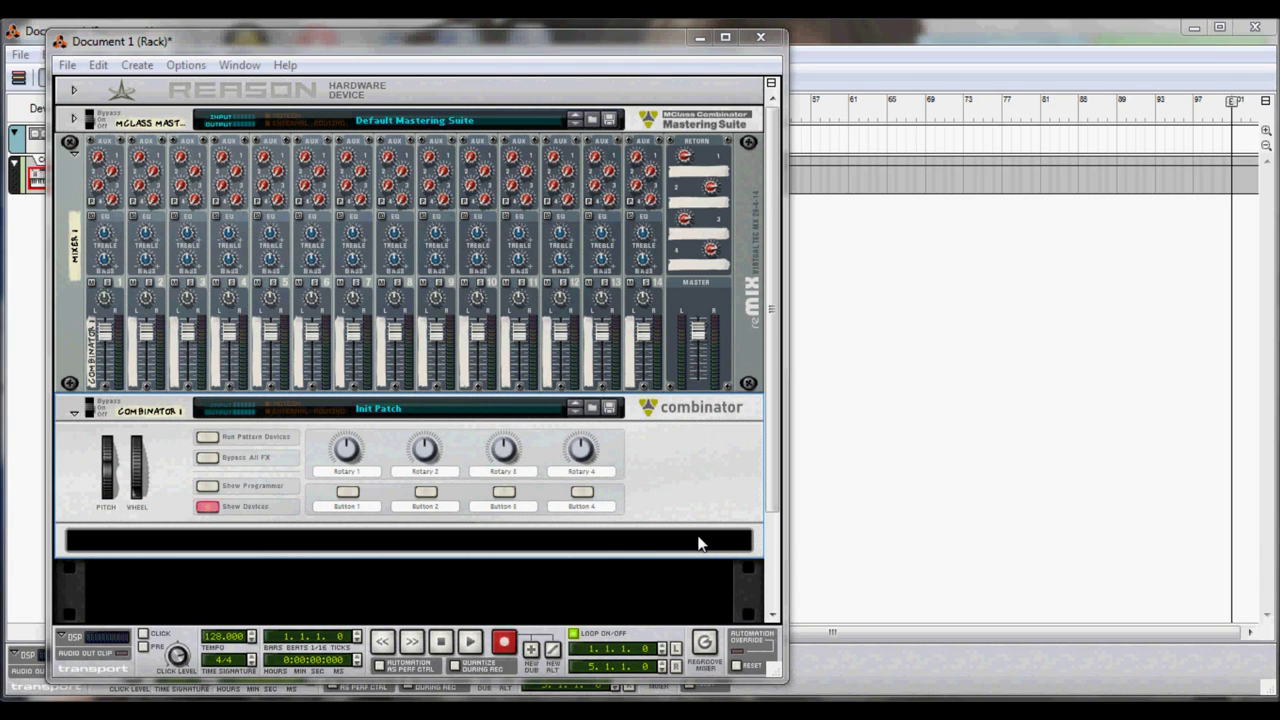
# - Create a Thor Polysonic Synthesizer inside the empty Combinator 1
pyautogui.rightClick(668, 545)
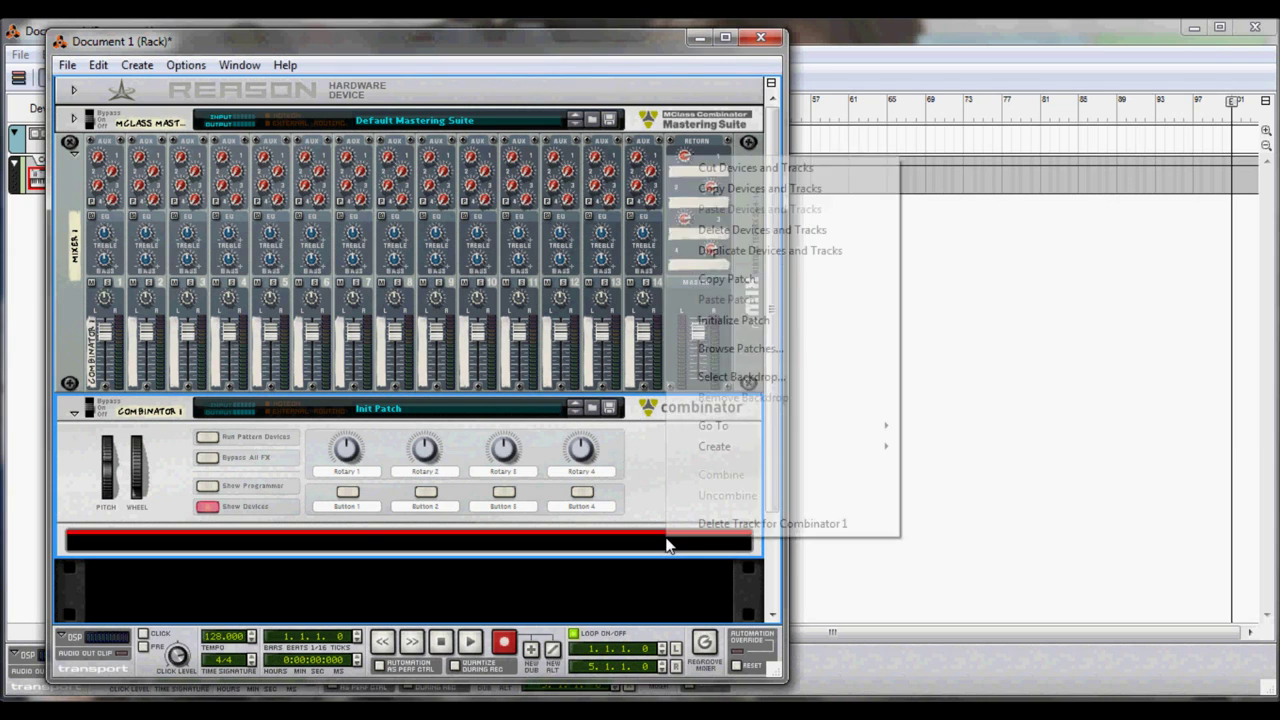
pyautogui.moveTo(740, 455)
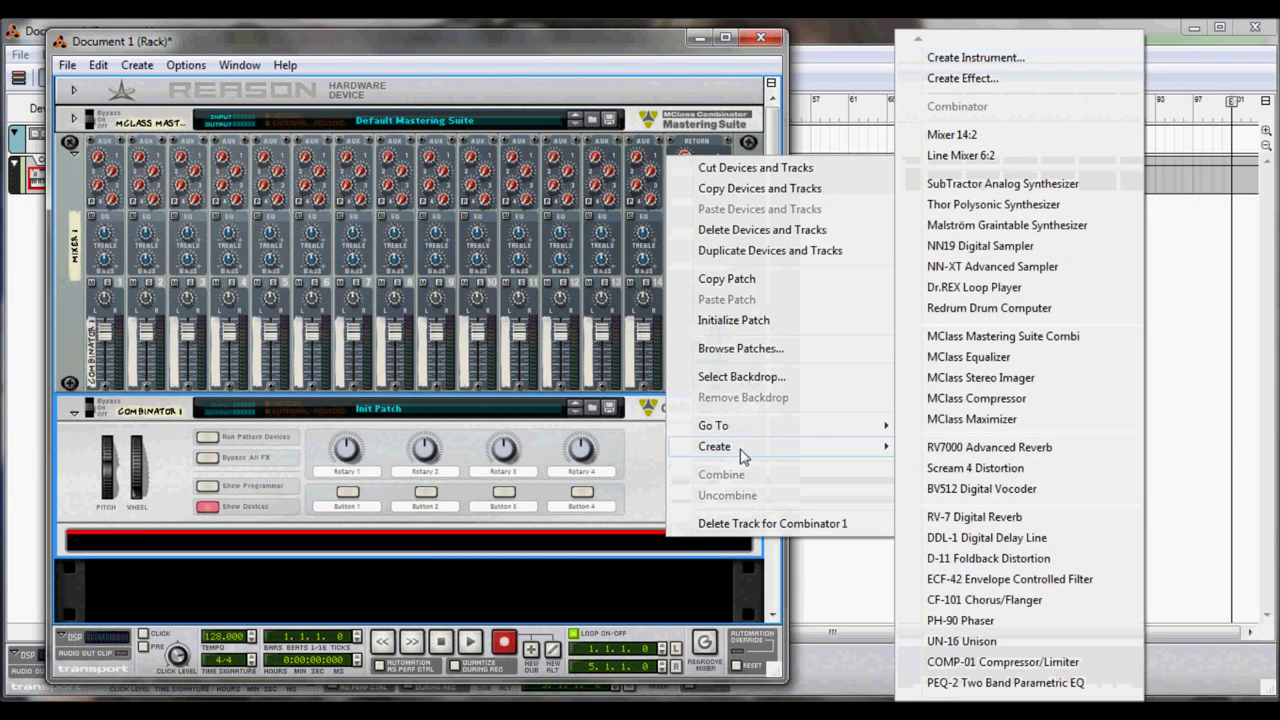
pyautogui.click(980, 205)
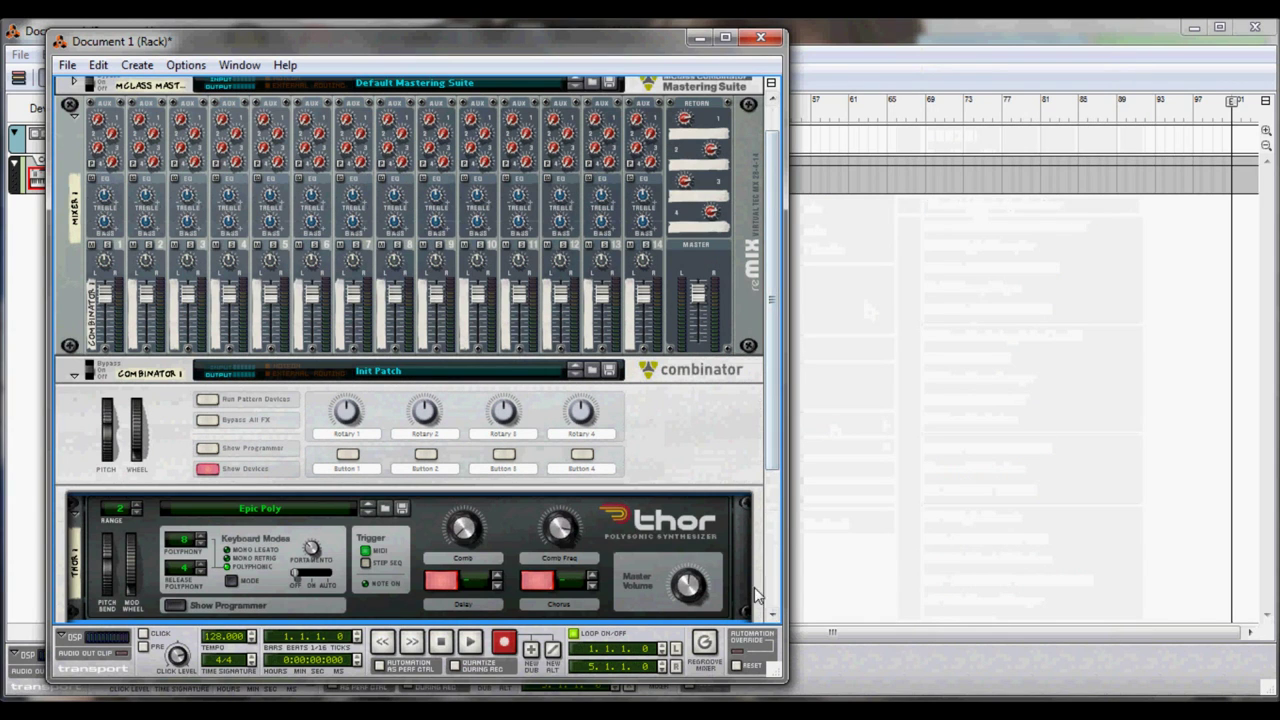
# - Initialize the Thor's patch and show its programmer
pyautogui.scroll(-5, 776, 620)
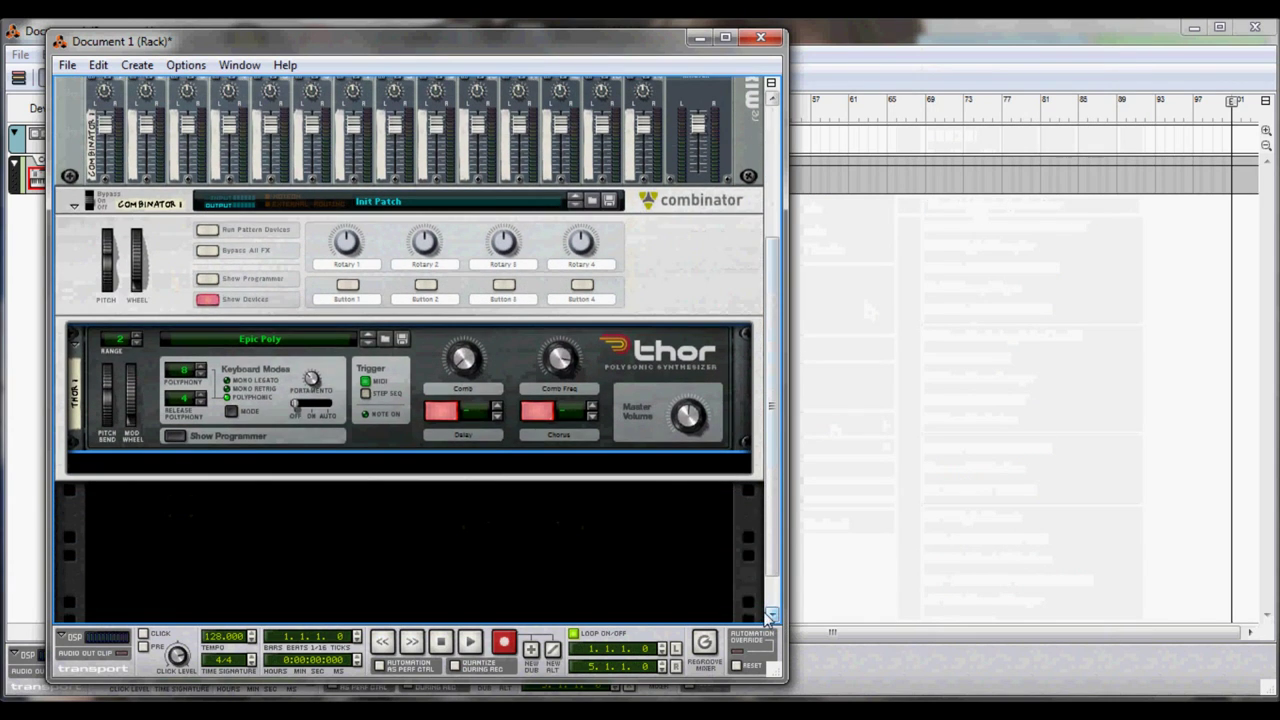
pyautogui.rightClick(426, 360)
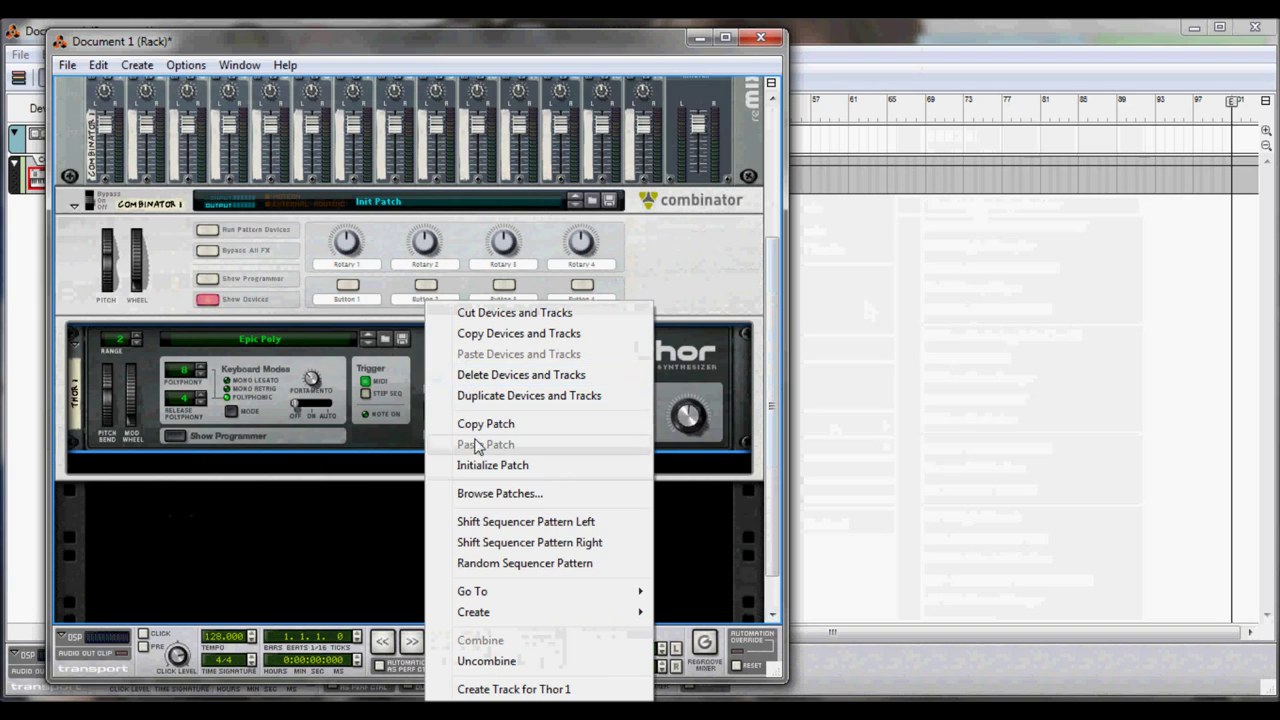
pyautogui.click(483, 466)
pyautogui.click(171, 436)
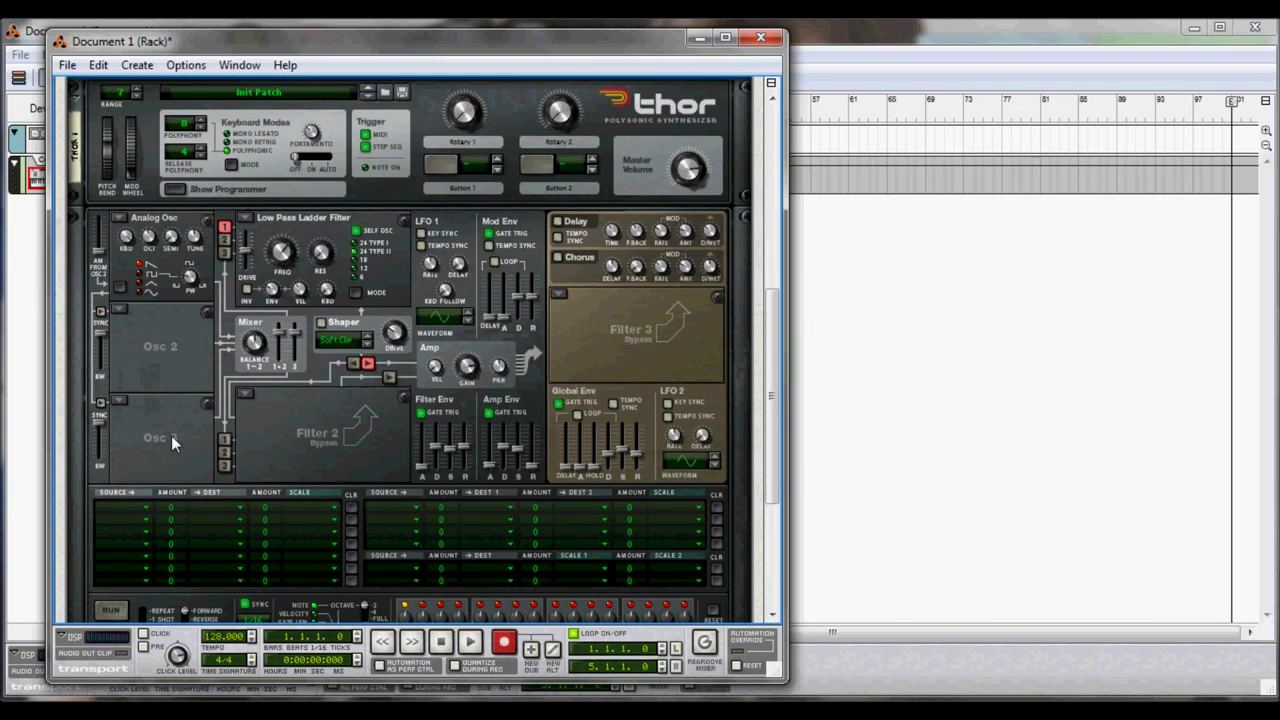
# - Load an Analog oscillator into Thor's Osc 2 slot and adjust its pulse width
pyautogui.click(115, 308)
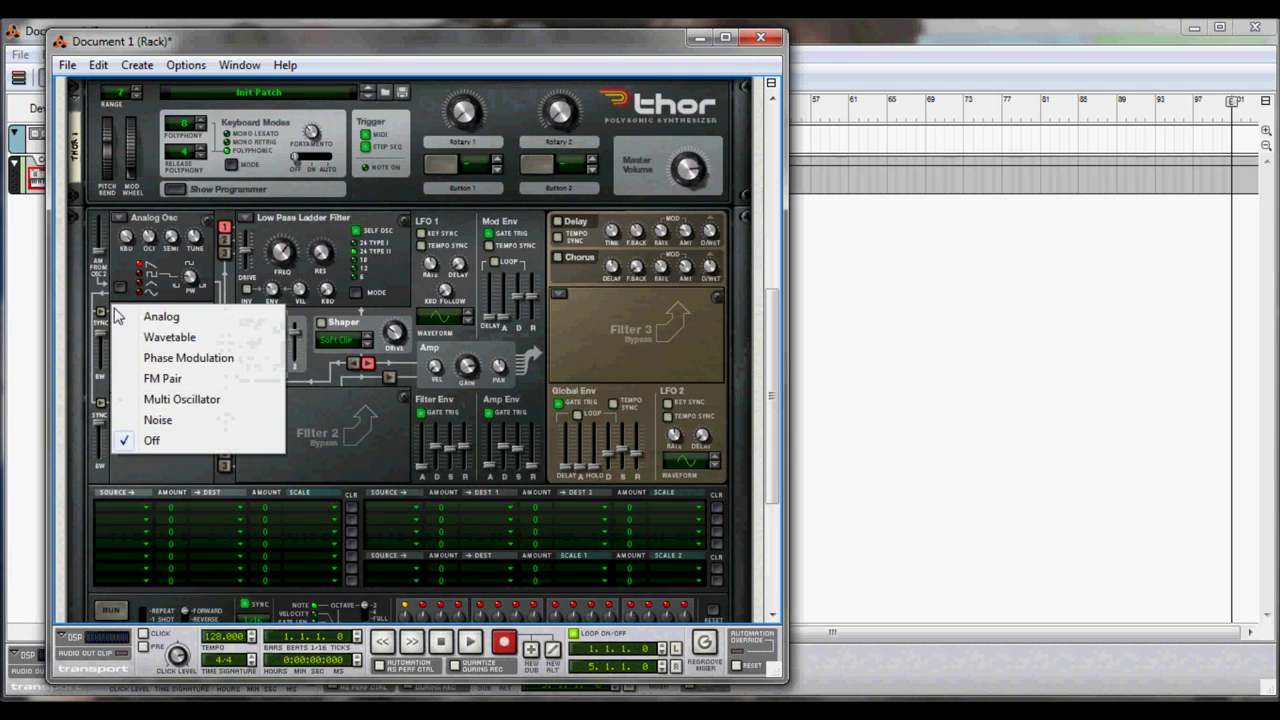
pyautogui.click(127, 322)
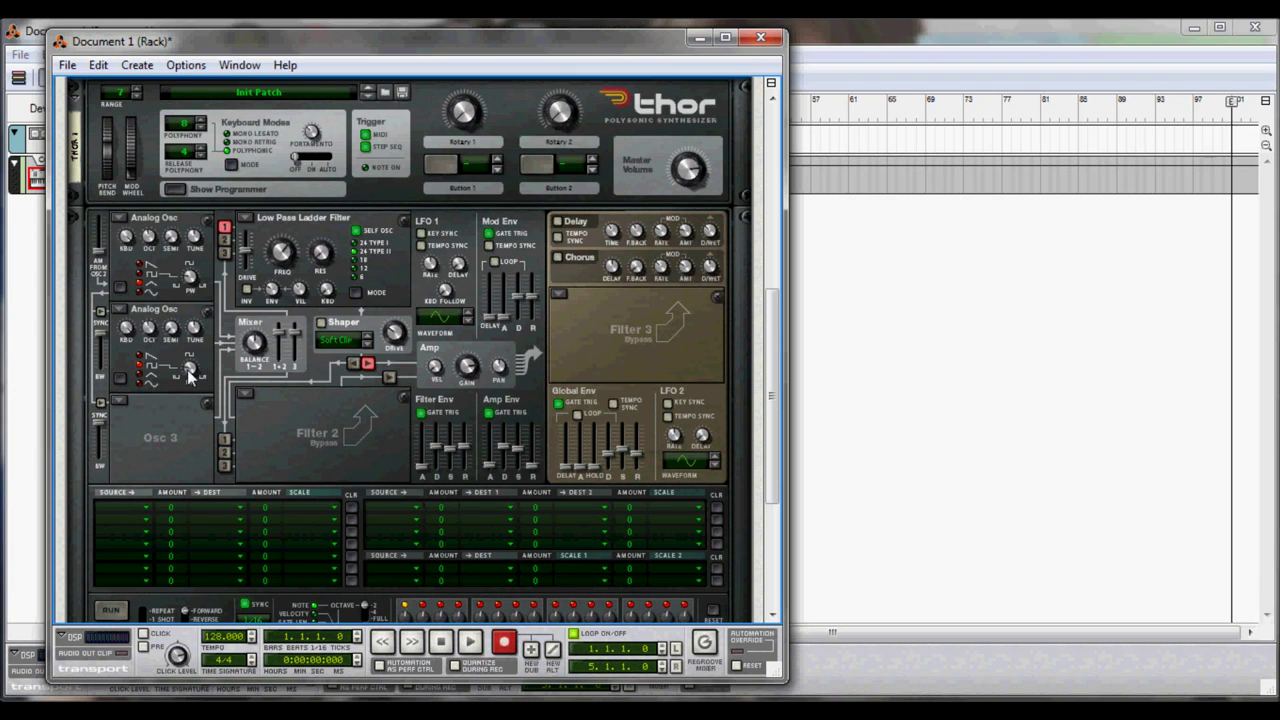
pyautogui.moveTo(192, 372); pyautogui.dragTo(192, 357)
# - Route Thor's oscillator 2 into Filter 1 and turn on the Delay with tempo sync
pyautogui.click(224, 241)
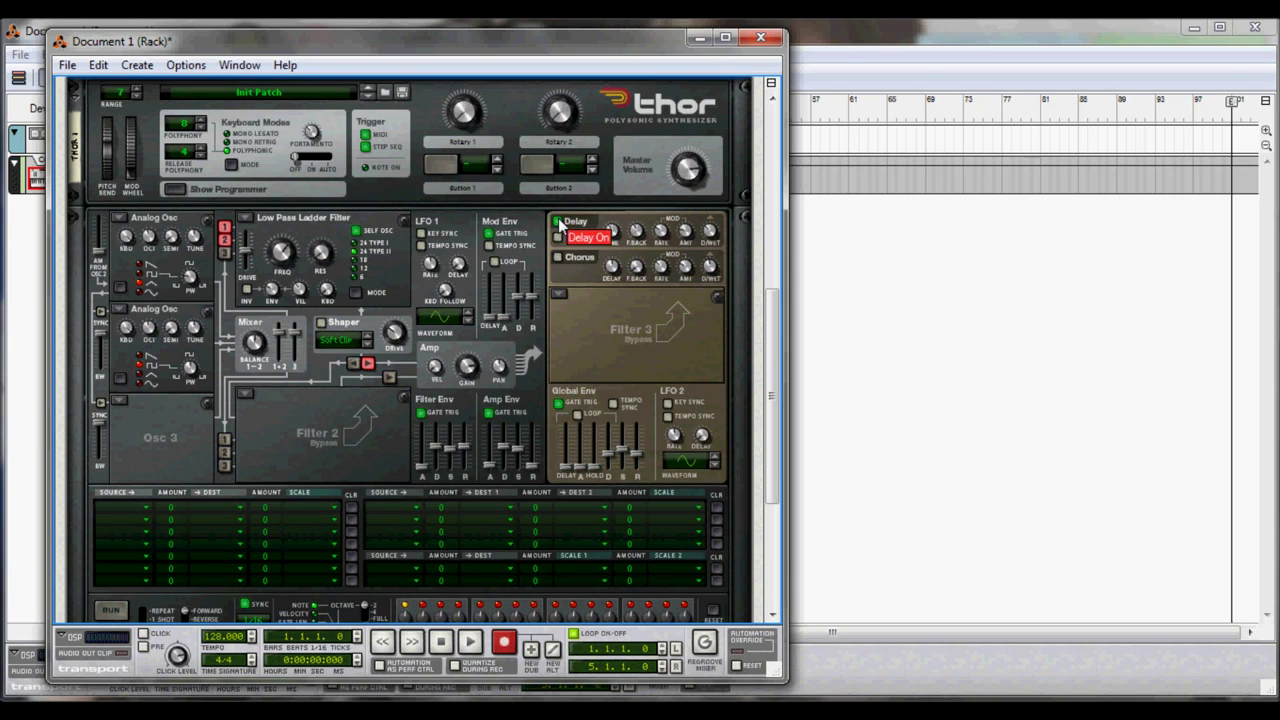
pyautogui.click(559, 222)
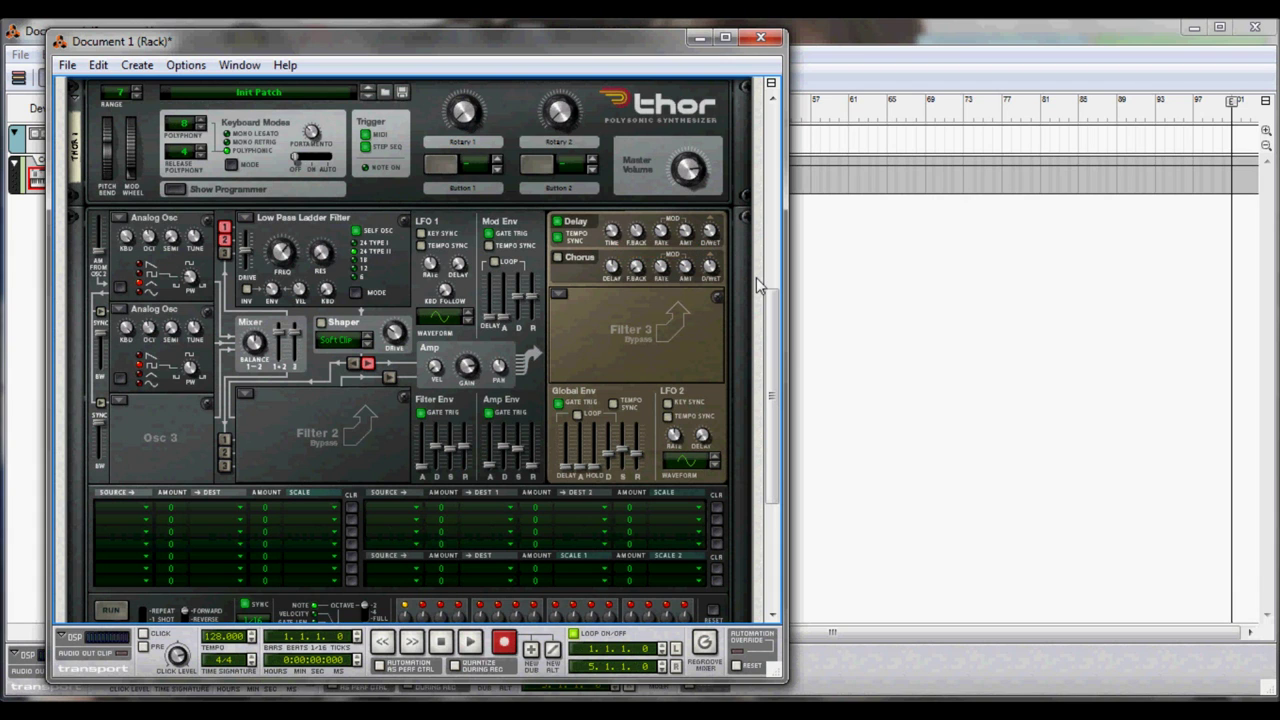
# - Open the Combinator 1 clip's notes in the sequencer, play the melody and stop it
pyautogui.moveTo(775, 318); pyautogui.dragTo(785, 260)
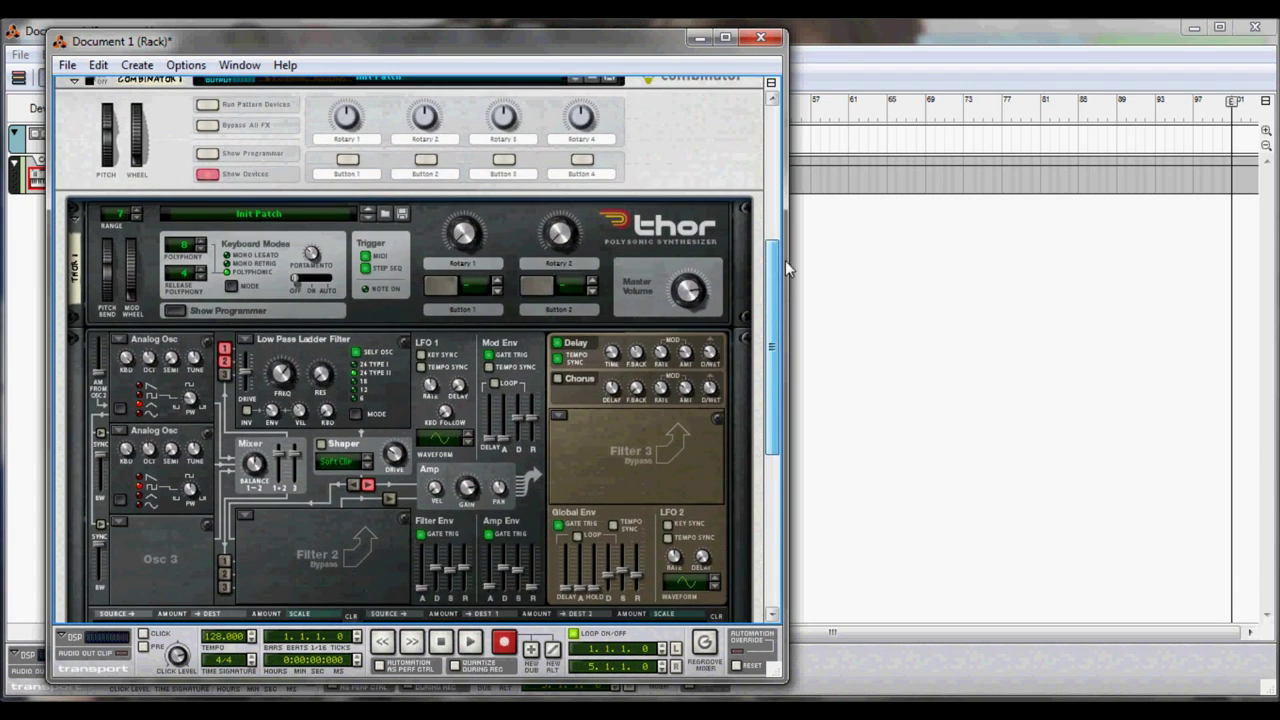
pyautogui.click(845, 38)
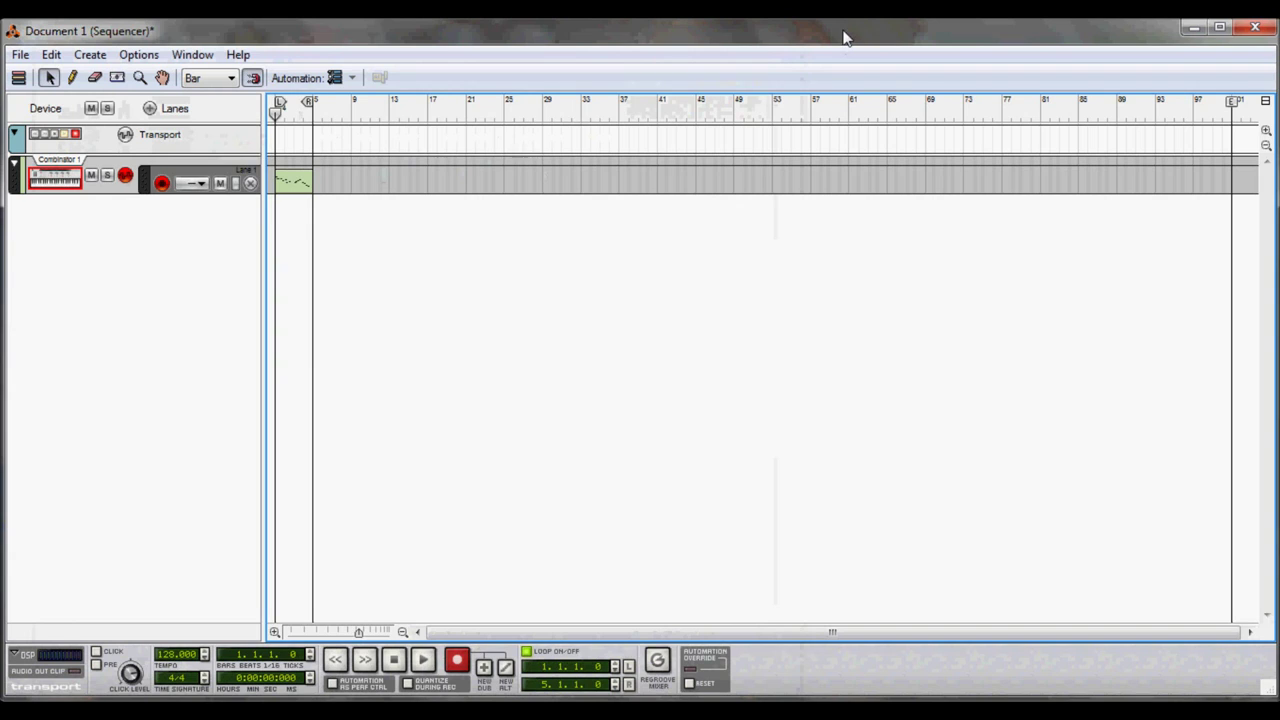
pyautogui.doubleClick(300, 183)
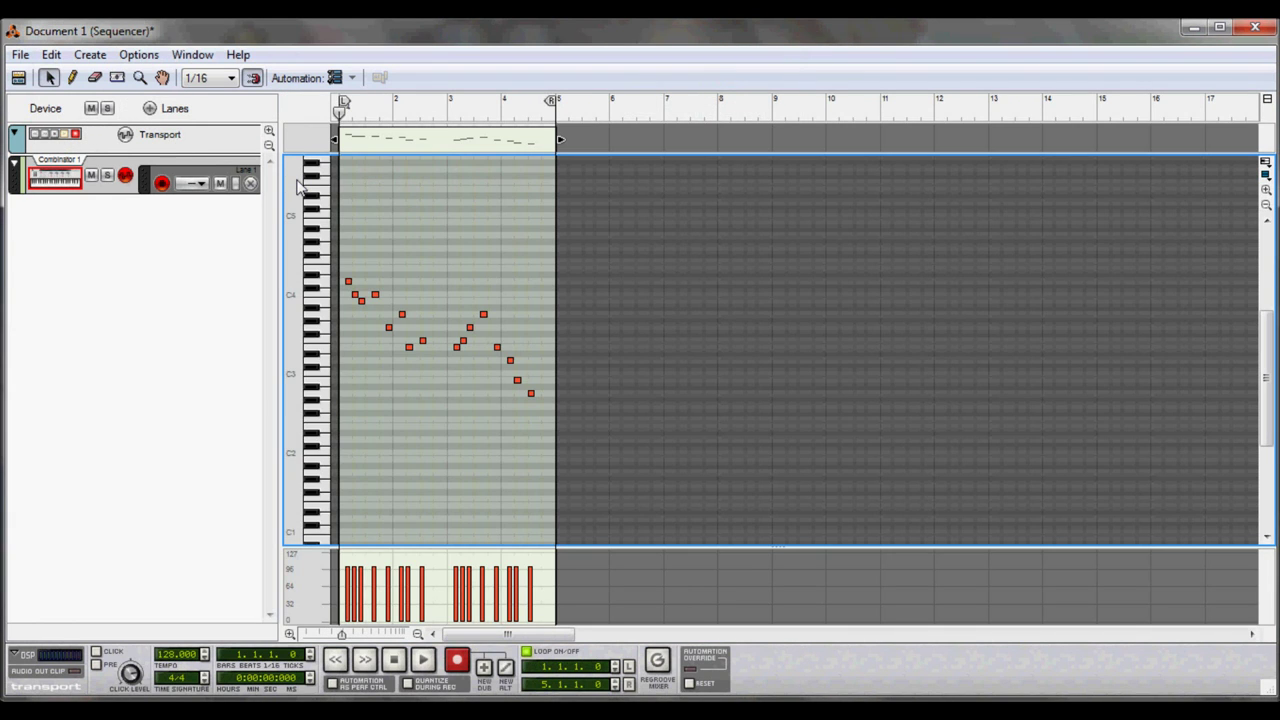
pyautogui.click(423, 661)
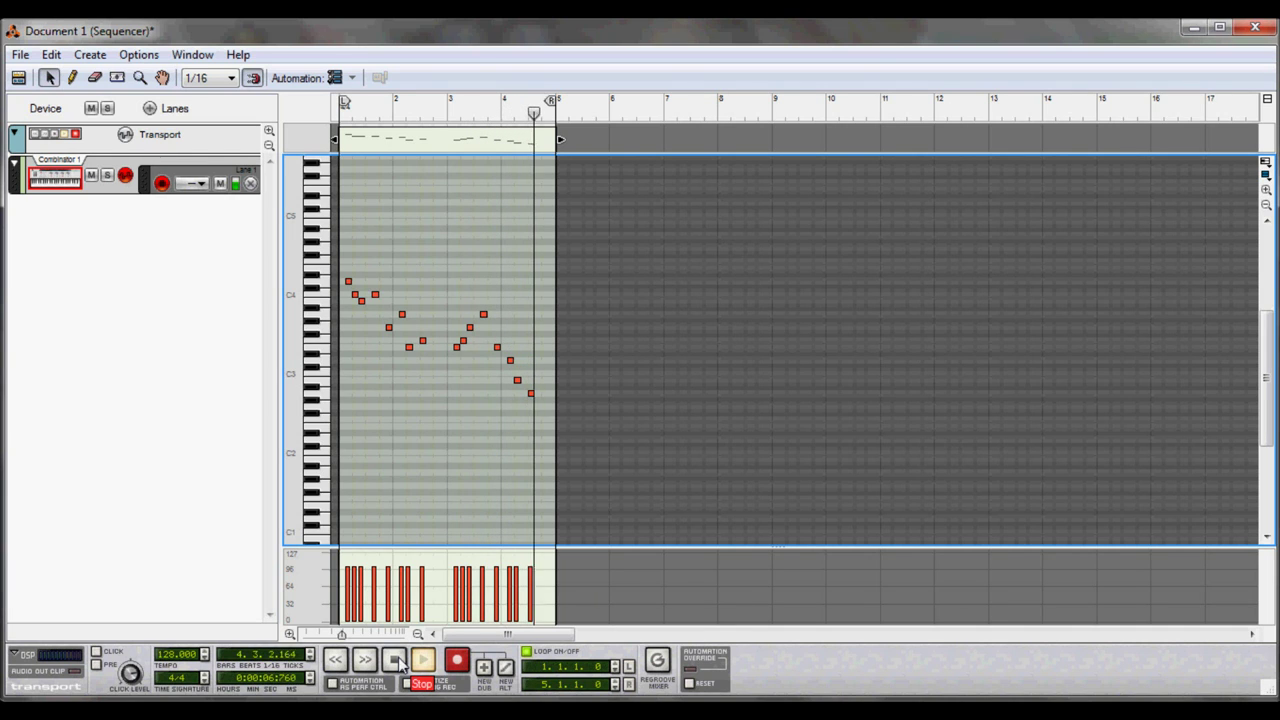
pyautogui.click(396, 660)
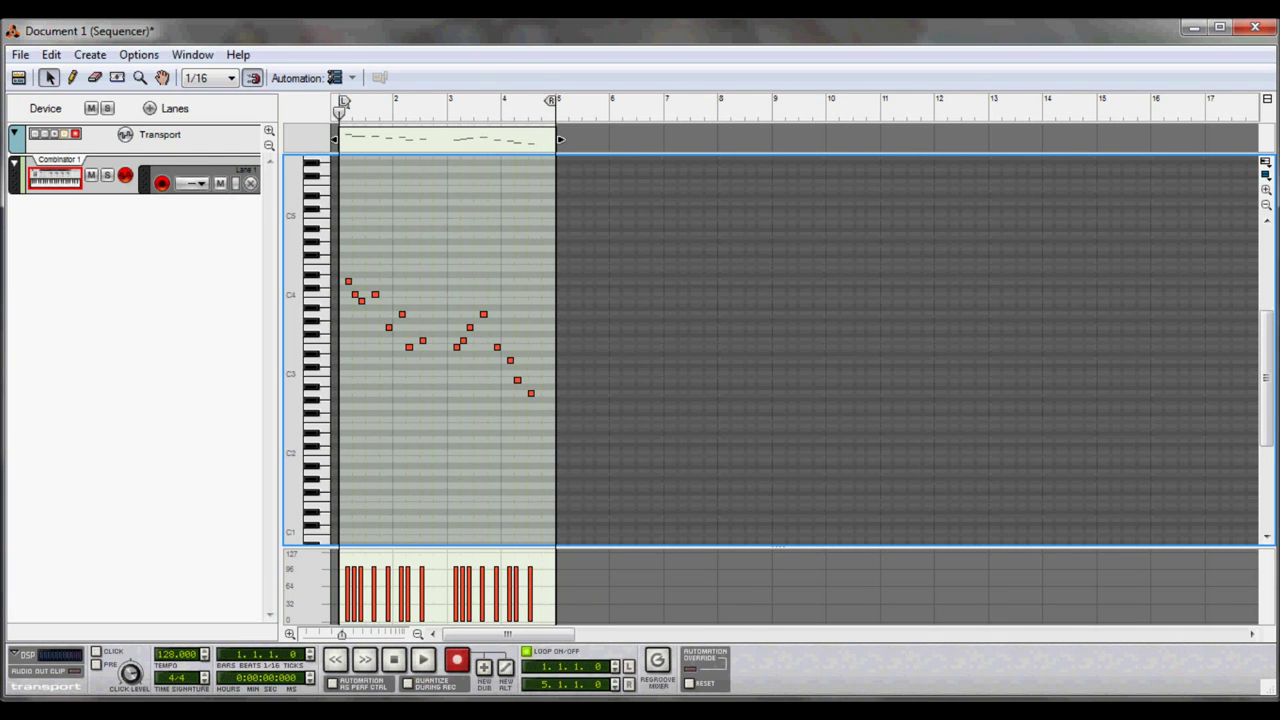
# - Fold Combinator 1 in the rack and duplicate it with its track
pyautogui.click(206, 614)
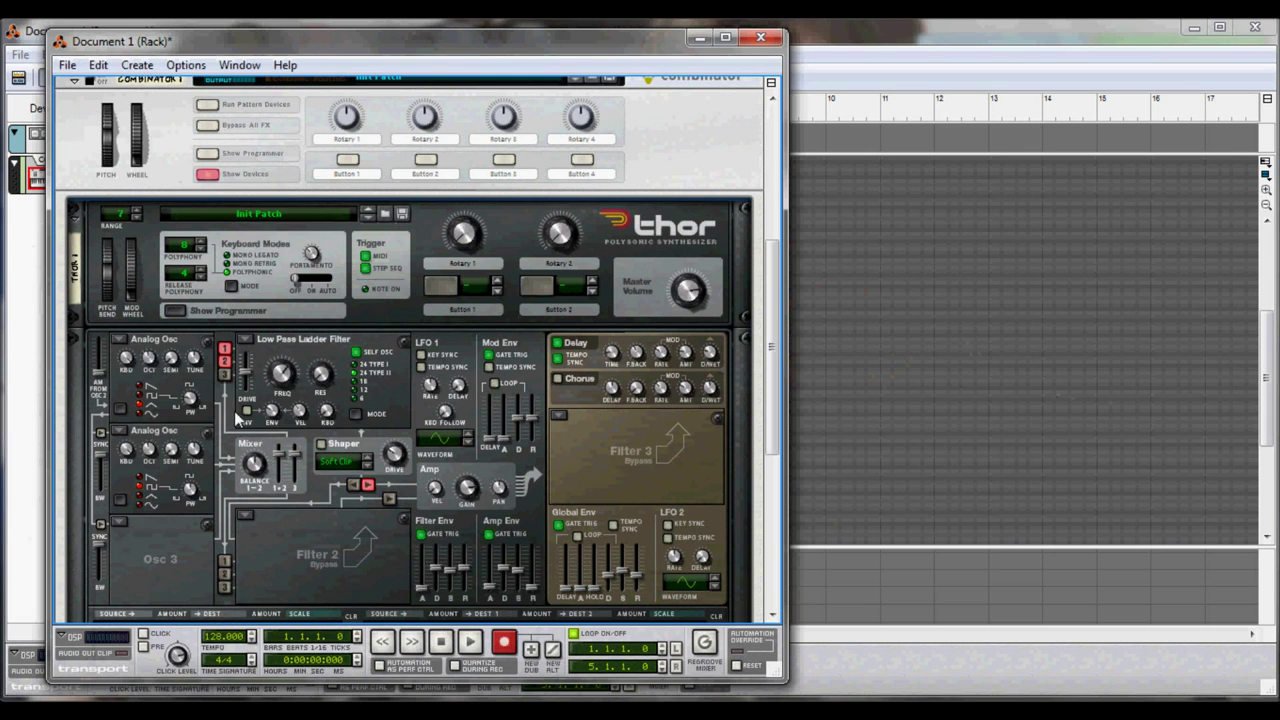
pyautogui.click(74, 82)
pyautogui.click(131, 404)
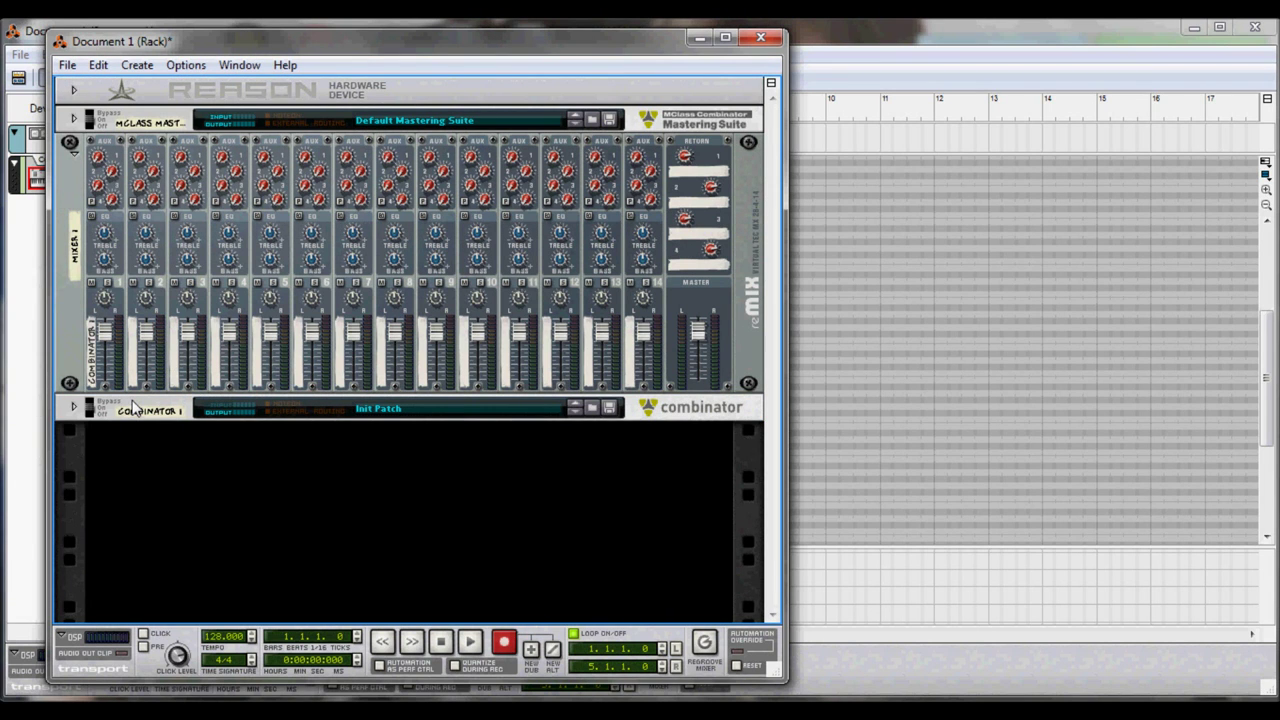
pyautogui.rightClick(134, 404)
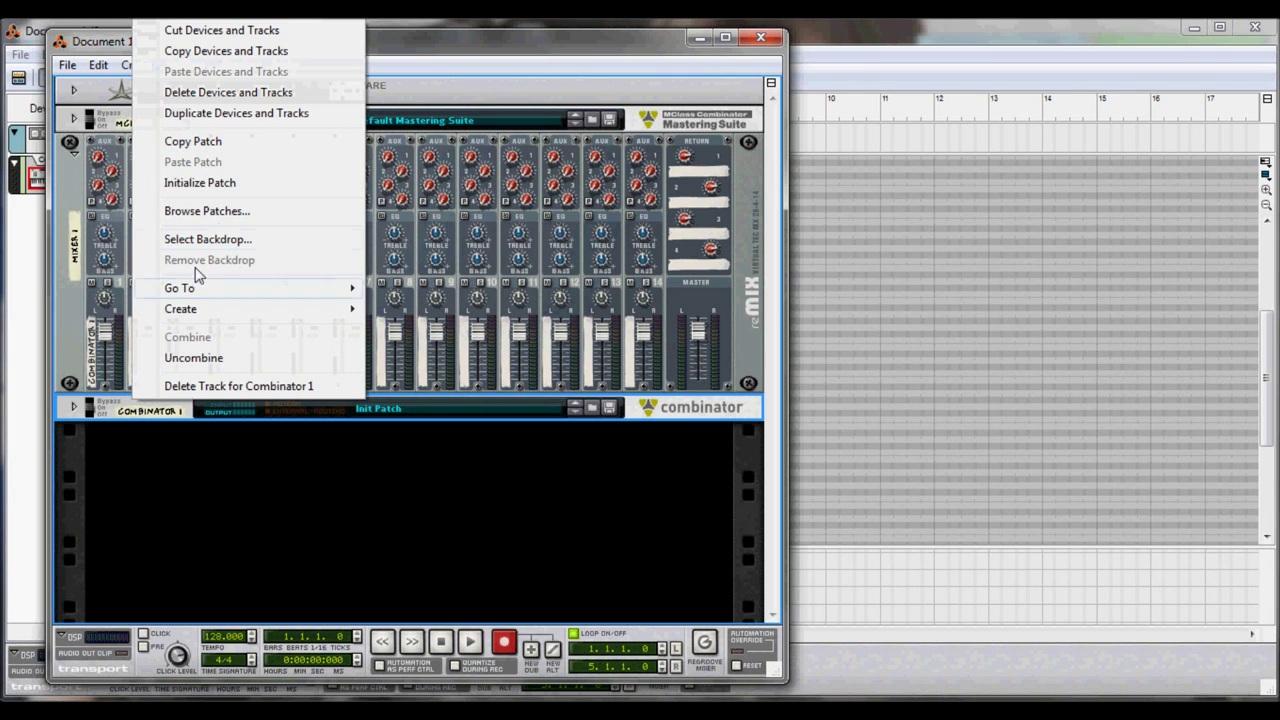
pyautogui.click(249, 113)
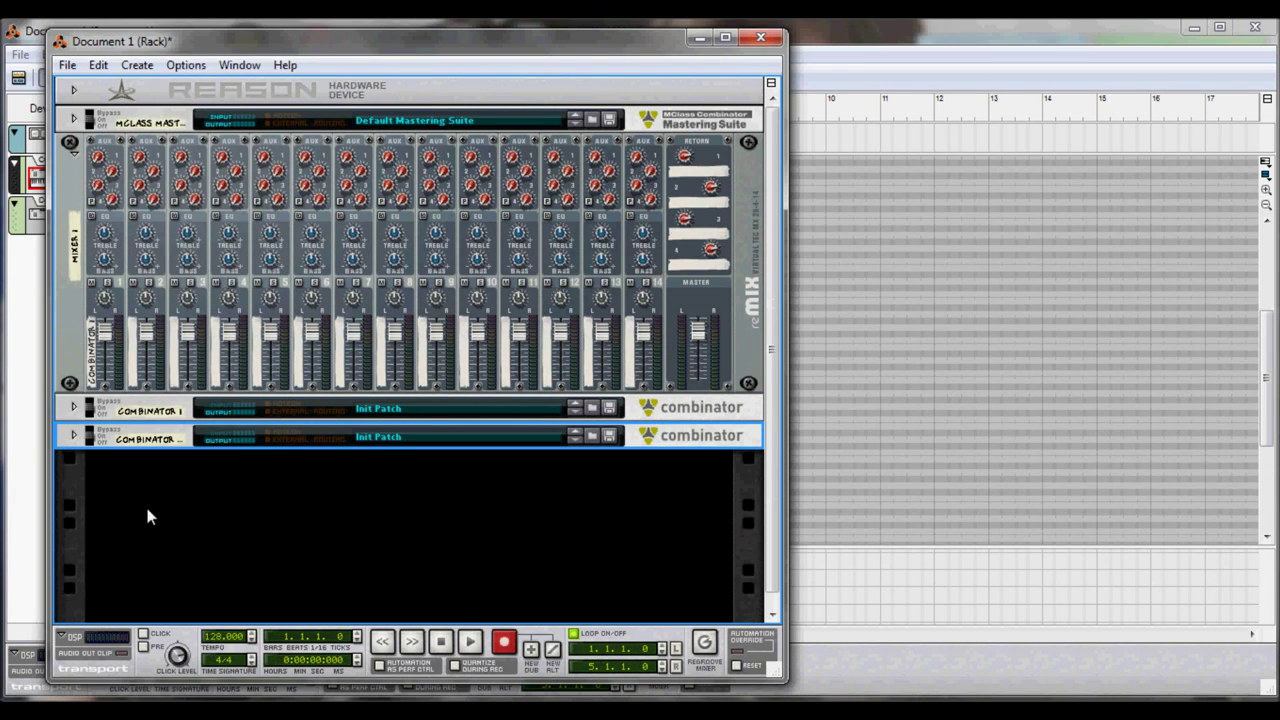
# - Cable the duplicated Combinator's output to mixer channel 2 and turn off the Delay and its tempo sync in the copied Thor
pyautogui.press('Tab')
pyautogui.click(76, 437)
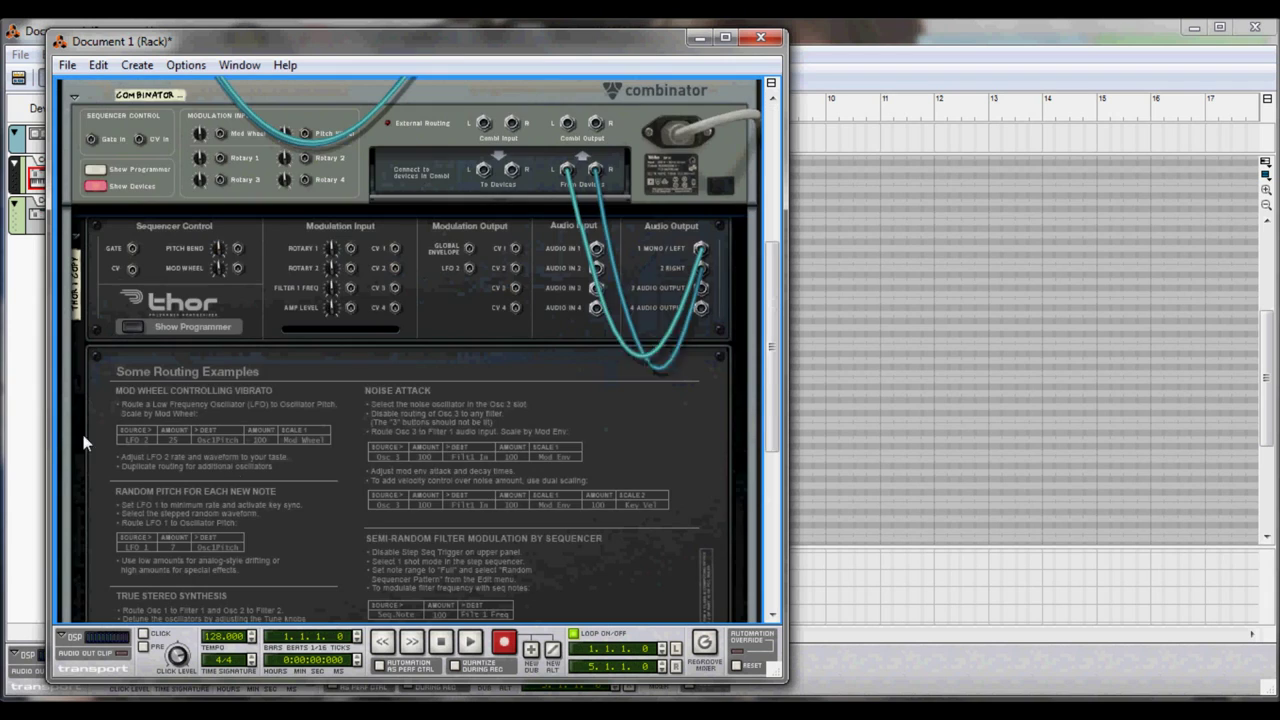
pyautogui.moveTo(568, 133); pyautogui.dragTo(140, 155)
pyautogui.press('Tab')
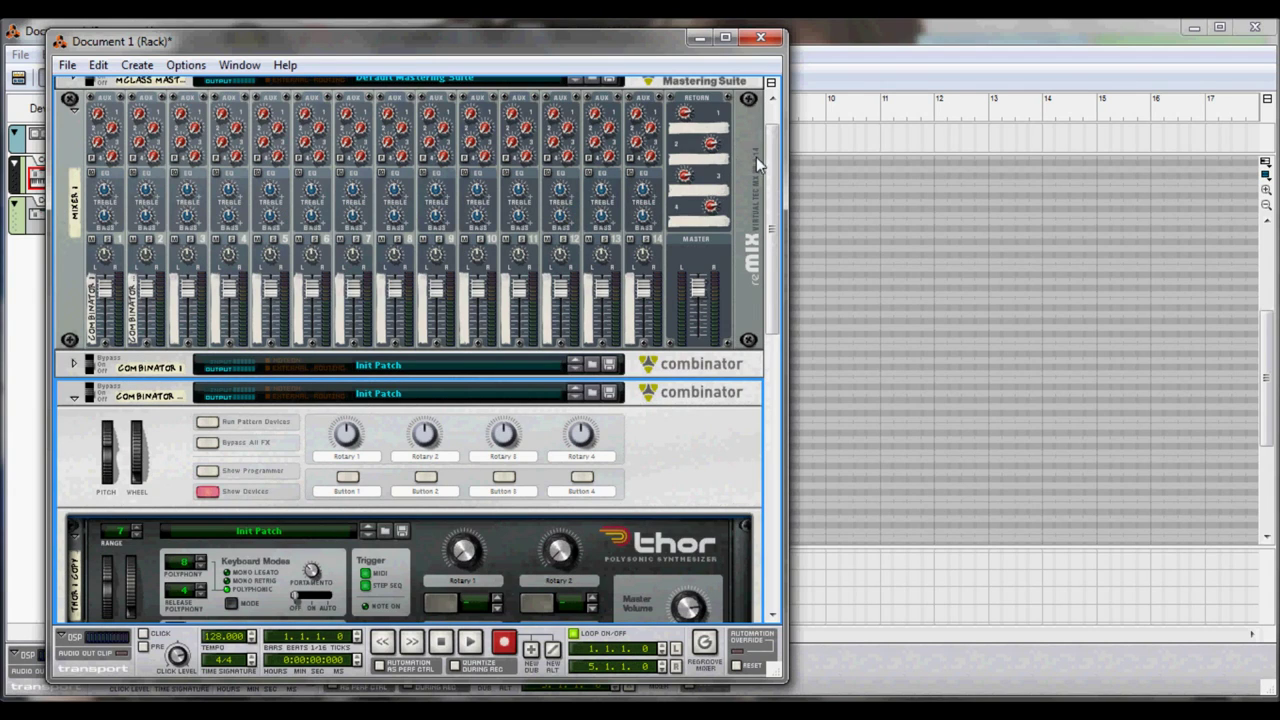
pyautogui.moveTo(771, 170); pyautogui.dragTo(781, 313)
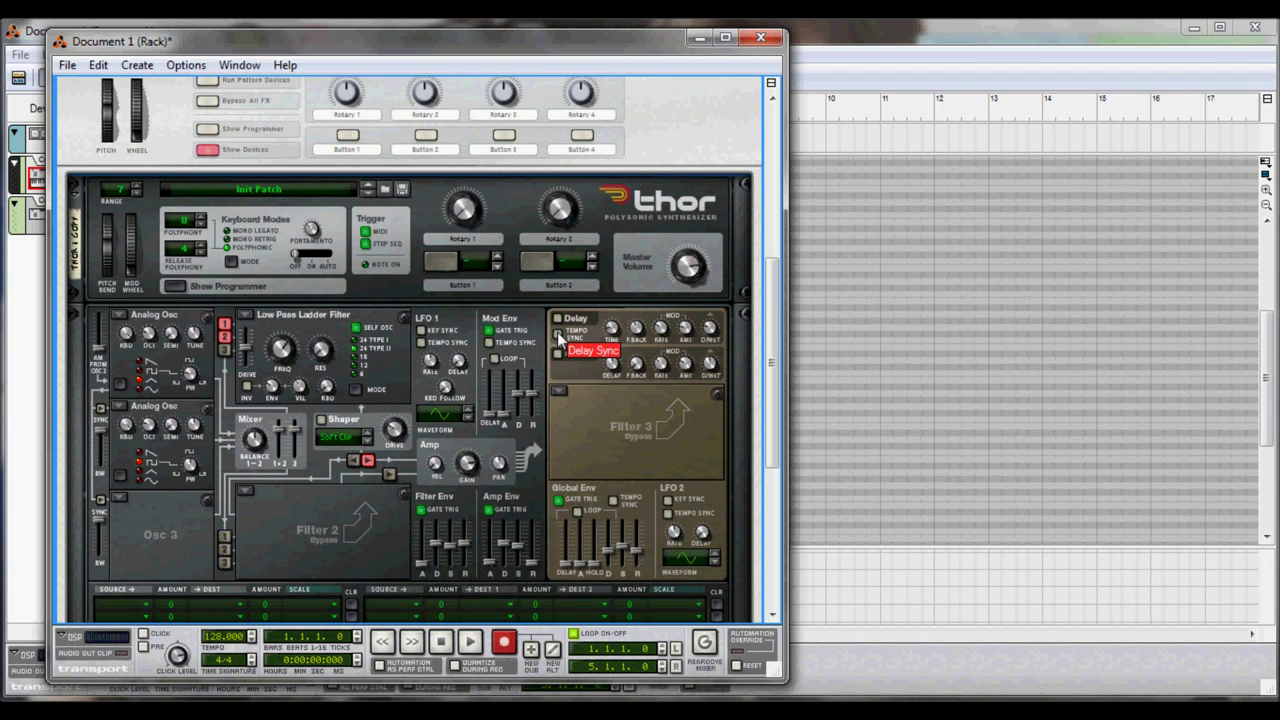
# - Delete the duplicated clip from the Combinator 1 Copy track in the sequencer's arrangement view
pyautogui.click(816, 40)
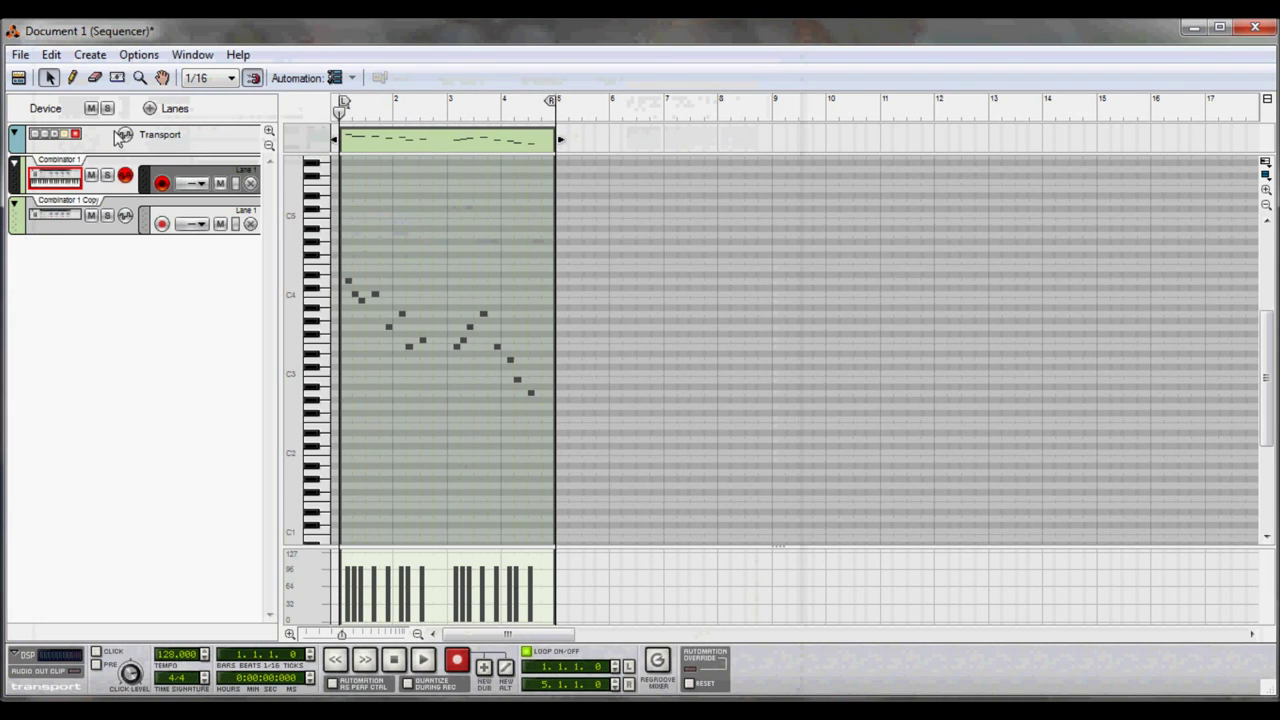
pyautogui.click(19, 80)
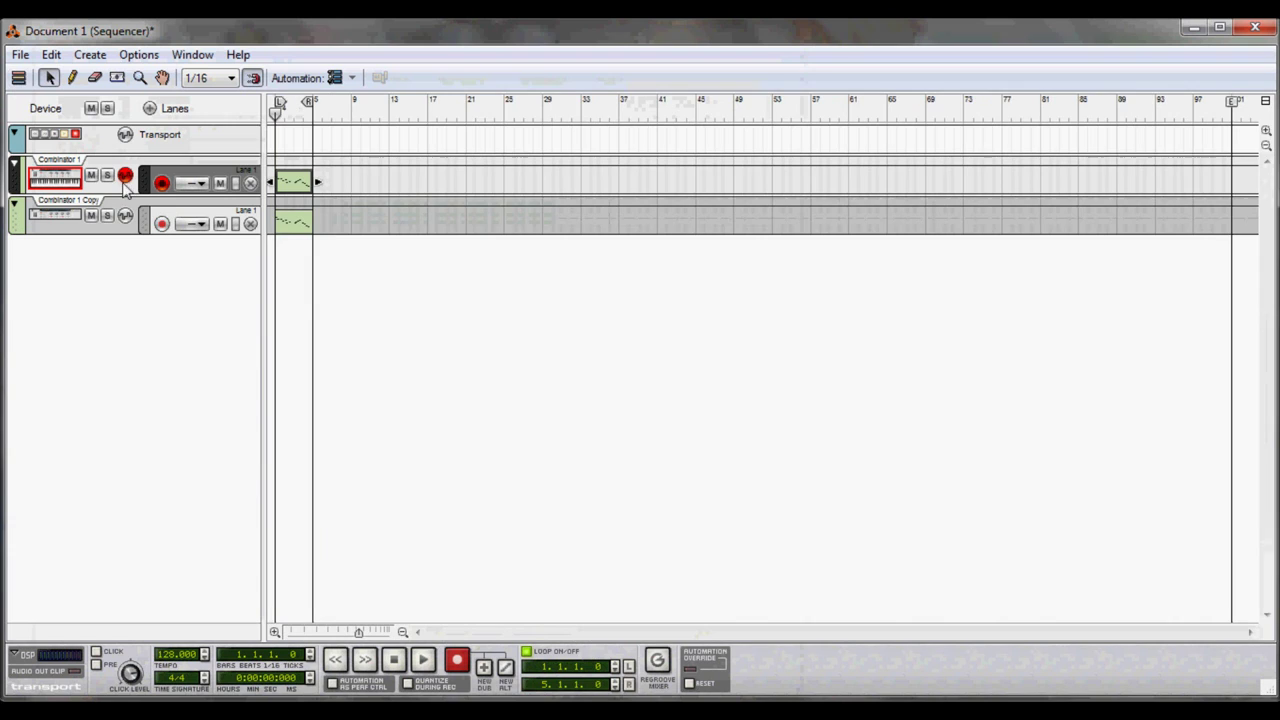
pyautogui.click(287, 221)
pyautogui.press('Delete')
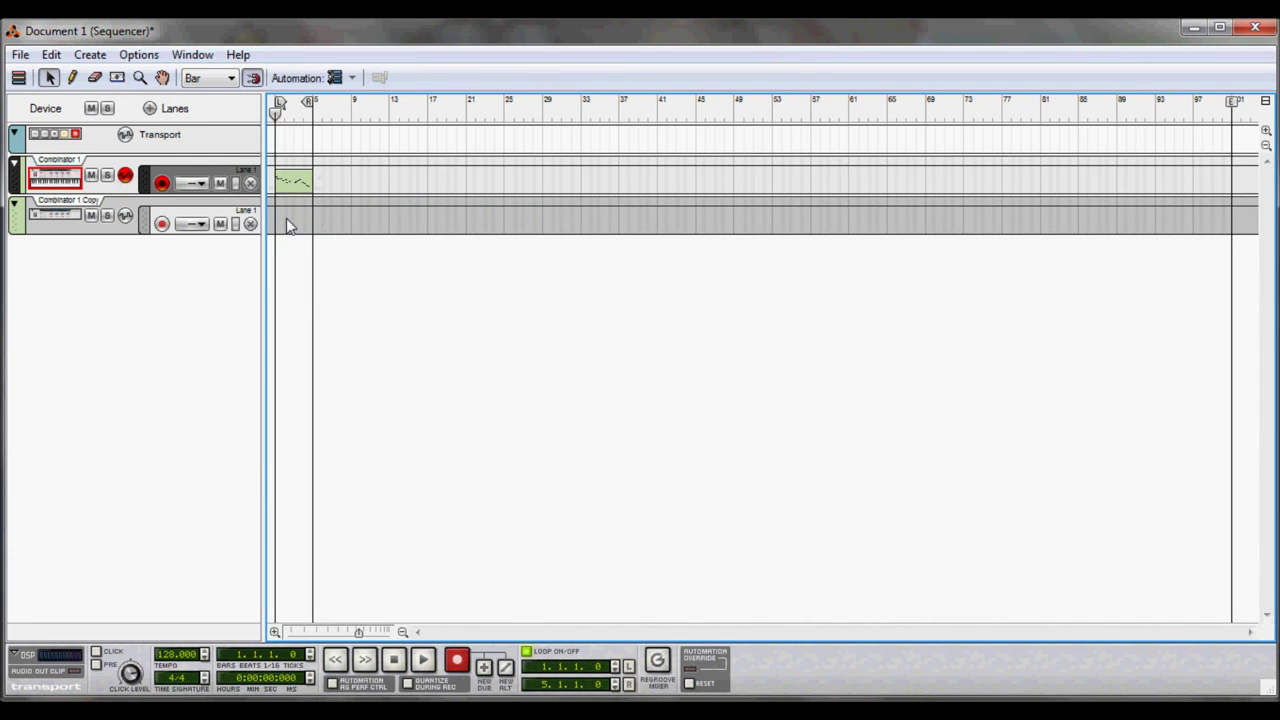
# - Paste the second four-bar melody clip onto the Combinator 1 Copy track at bar 1 and return the song position to the start
pyautogui.rightClick(286, 218)
pyautogui.click(322, 271)
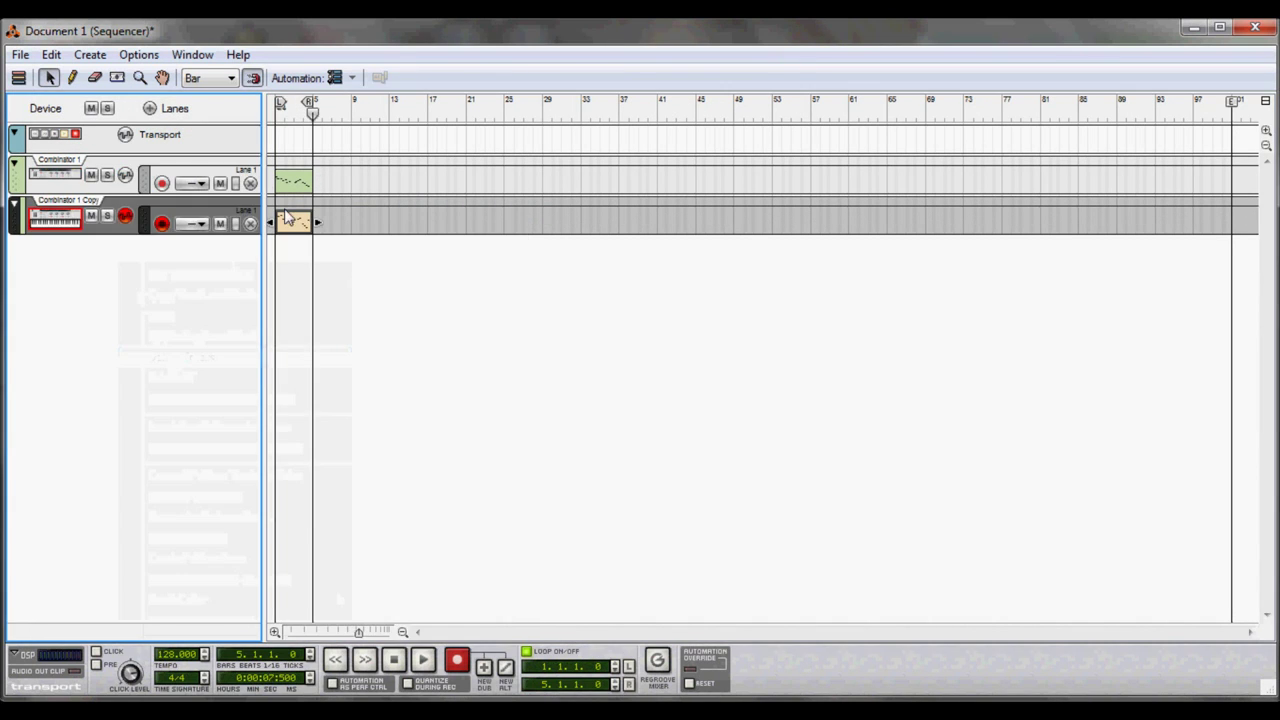
pyautogui.moveTo(313, 112); pyautogui.dragTo(270, 122)
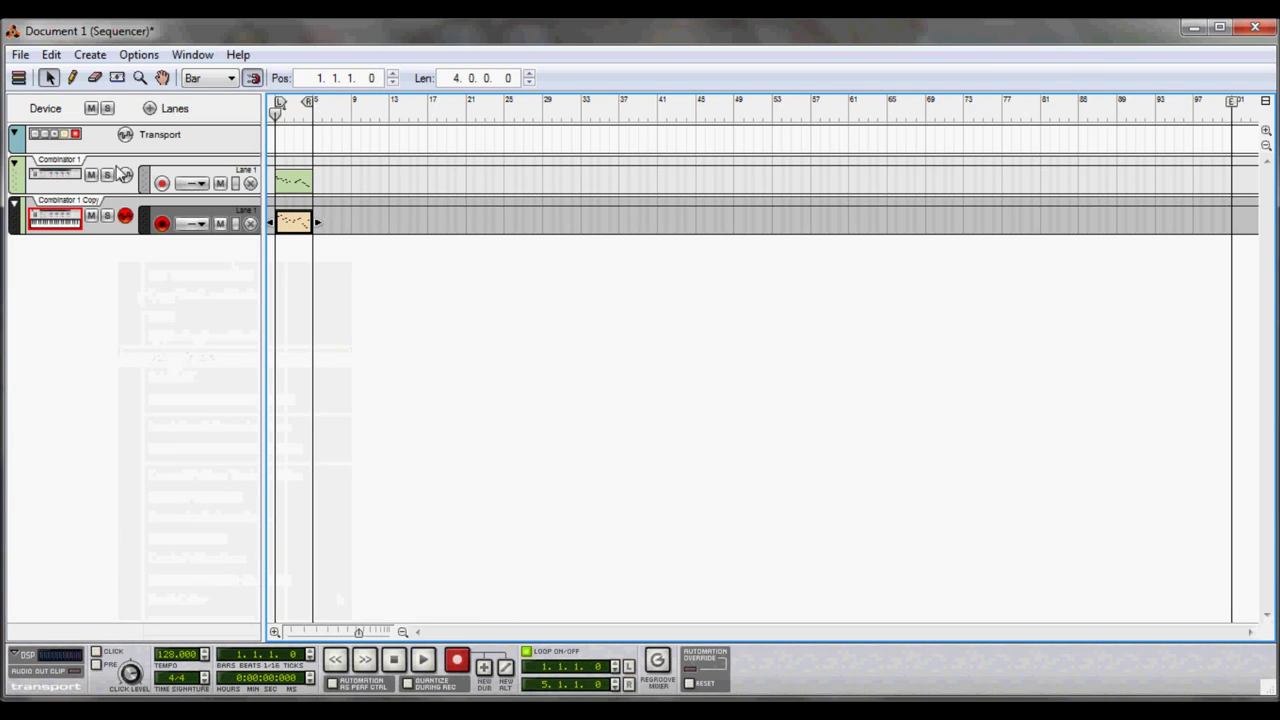
# - Solo the Combinator 1 Copy track and play its melody
pyautogui.click(108, 217)
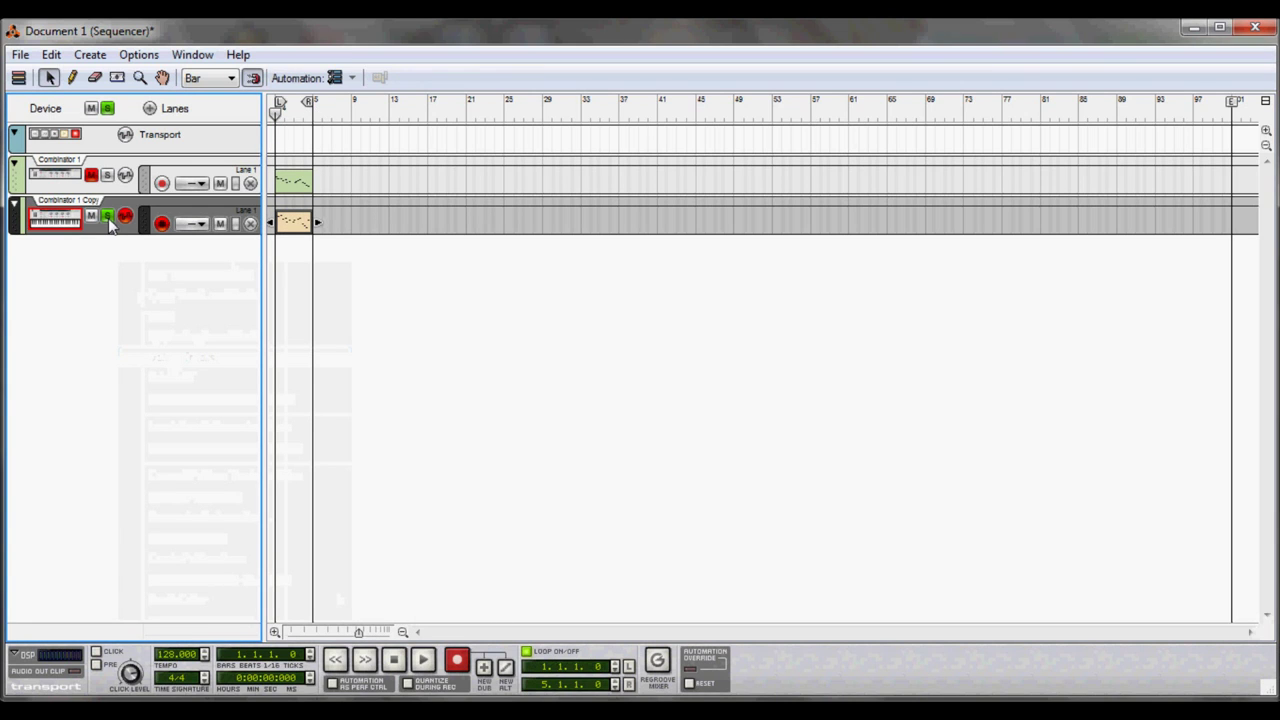
pyautogui.press('space')
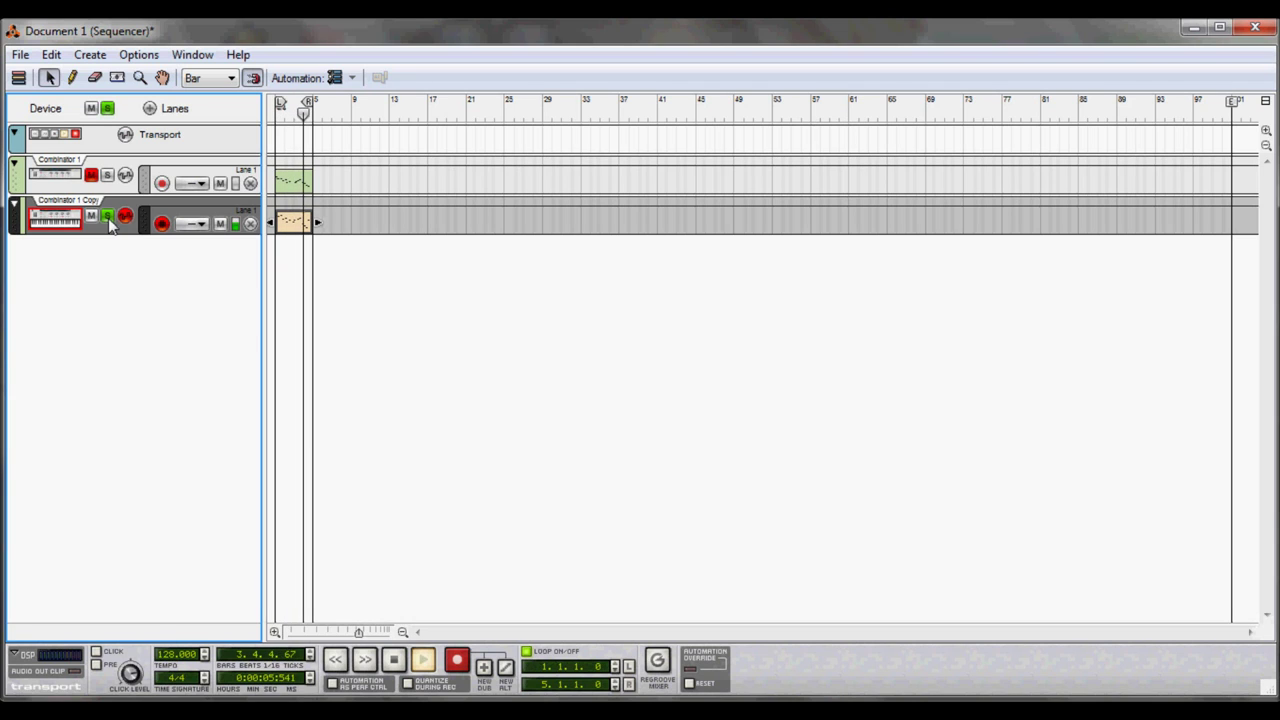
pyautogui.press('space')
pyautogui.press('space')
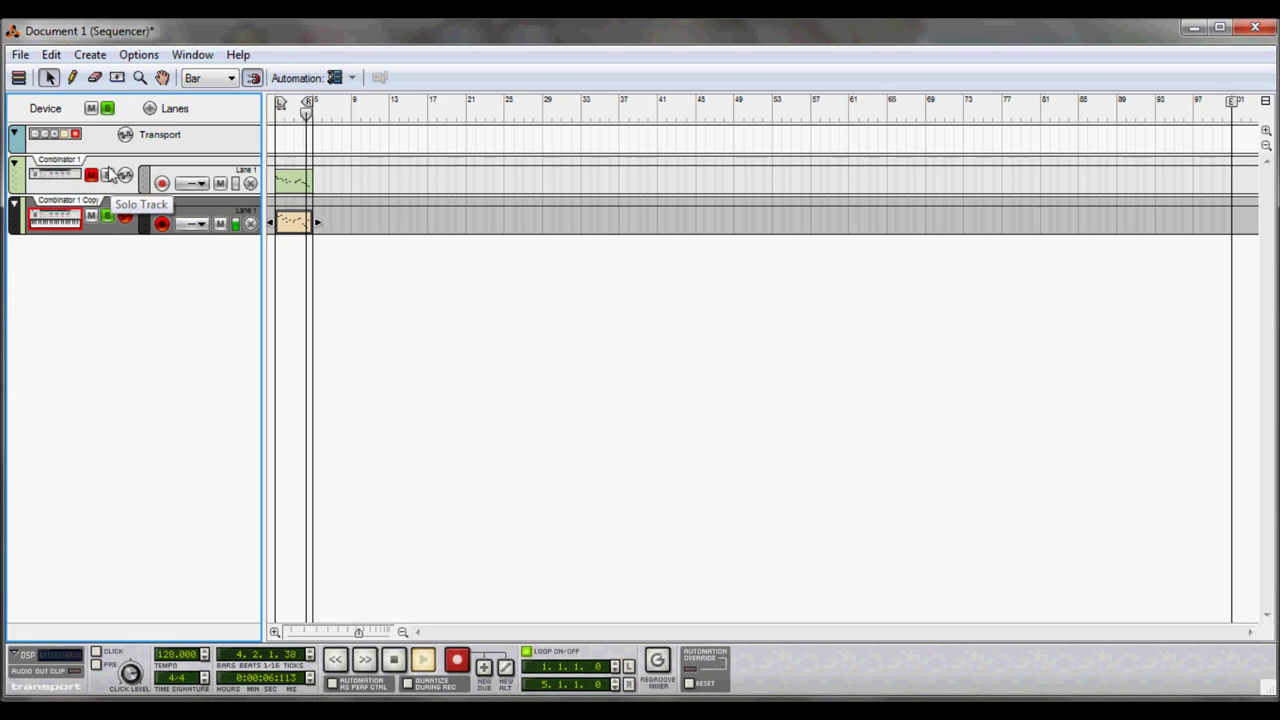
# - Clear the solo to hear both tracks together, open the Combinator 1 Copy clip's notes, and stop playback at the song start
pyautogui.click(107, 108)
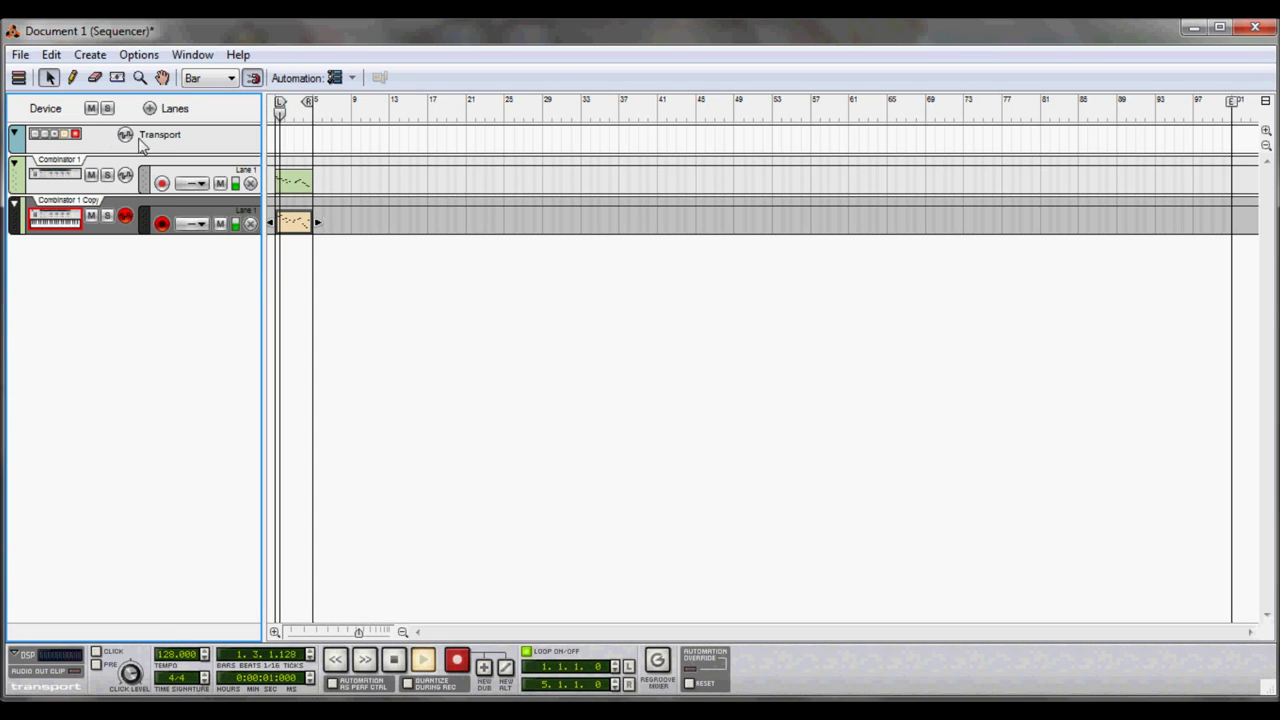
pyautogui.doubleClick(297, 224)
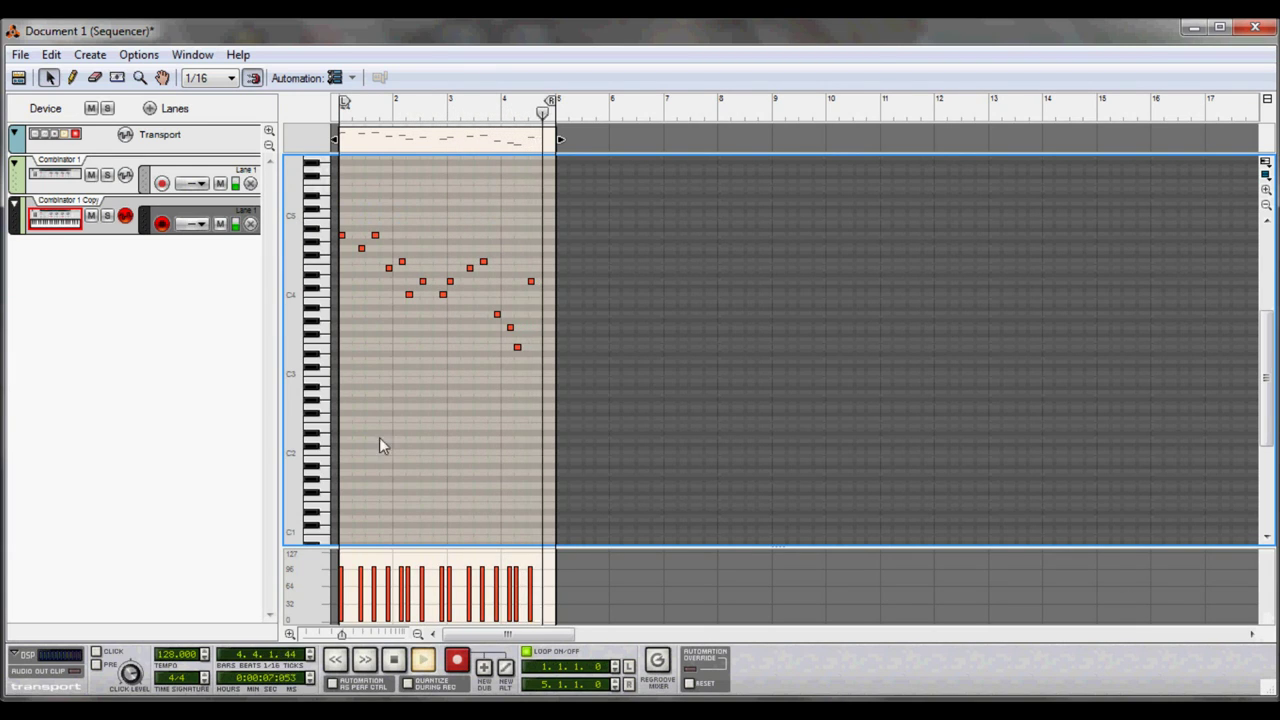
pyautogui.click(395, 659)
pyautogui.click(395, 659)
# - Create a new Combinator in the empty rack space below the two existing Combinators
pyautogui.press('F6')
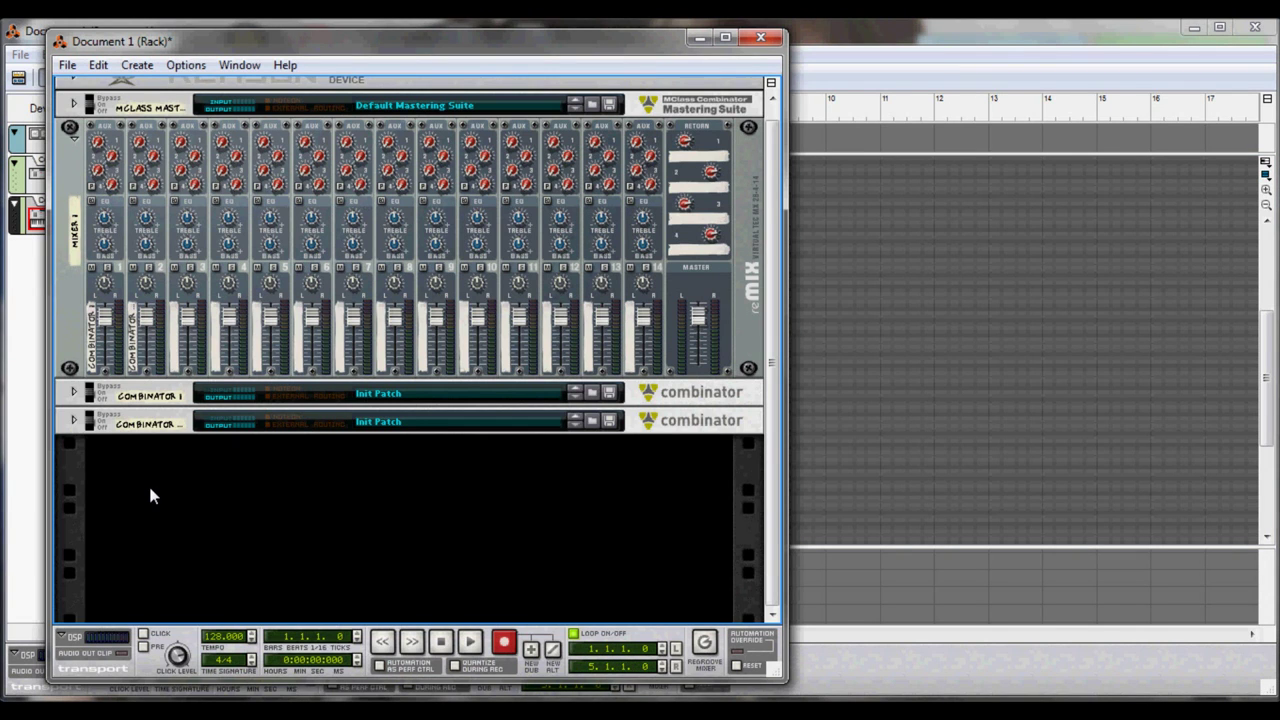
pyautogui.rightClick(151, 492)
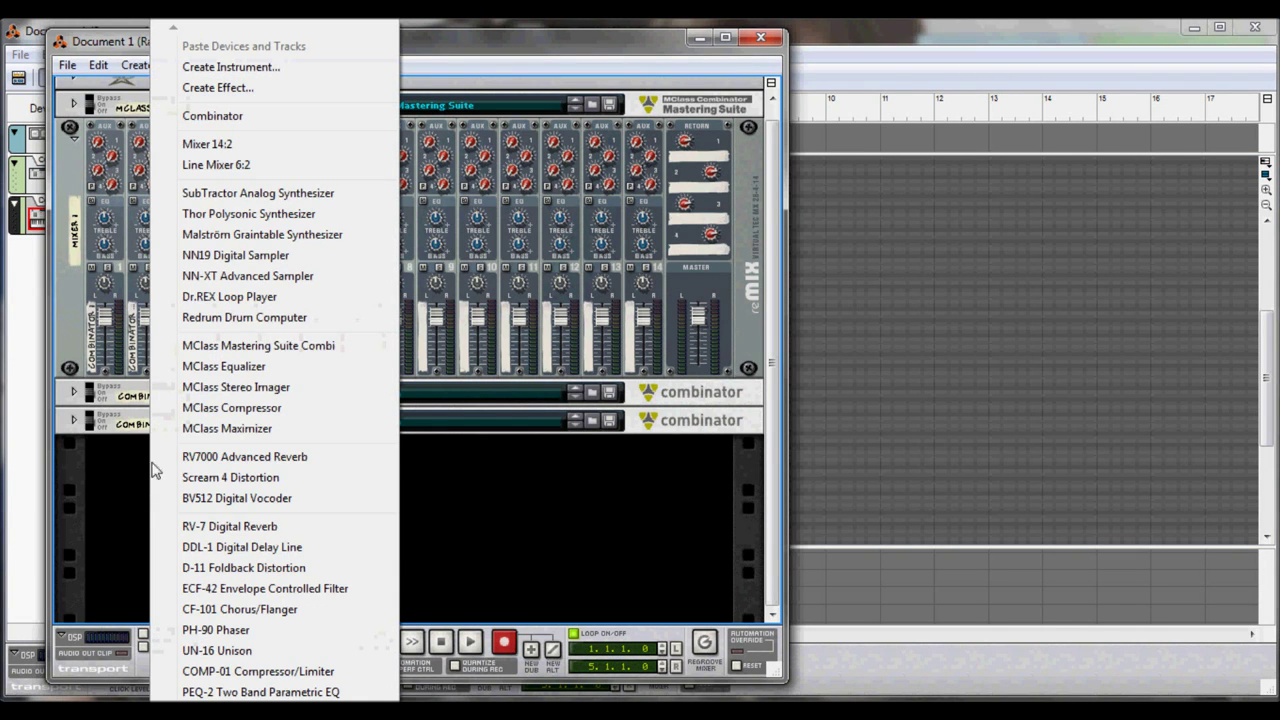
pyautogui.click(250, 118)
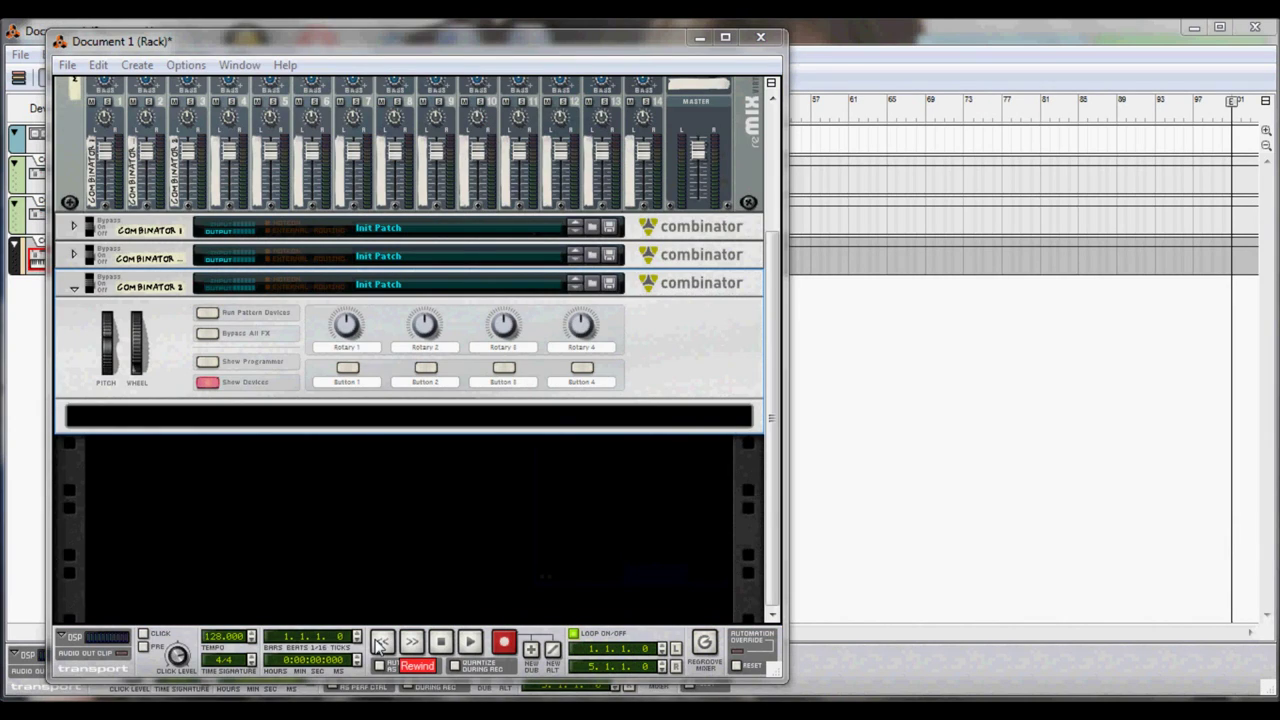
# - Add a Thor Polysonic Synthesizer inside Combinator 2 and initialize its patch
pyautogui.rightClick(243, 419)
pyautogui.moveTo(409, 326)
pyautogui.click(588, 205)
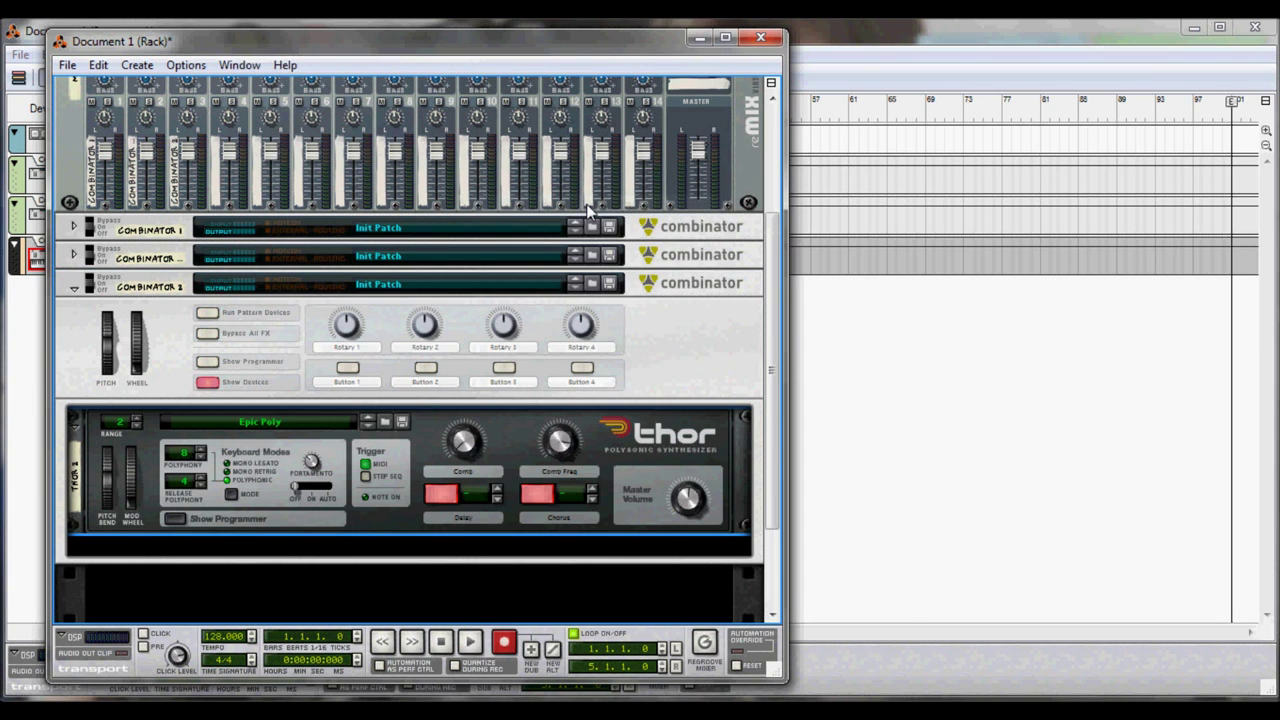
pyautogui.rightClick(607, 451)
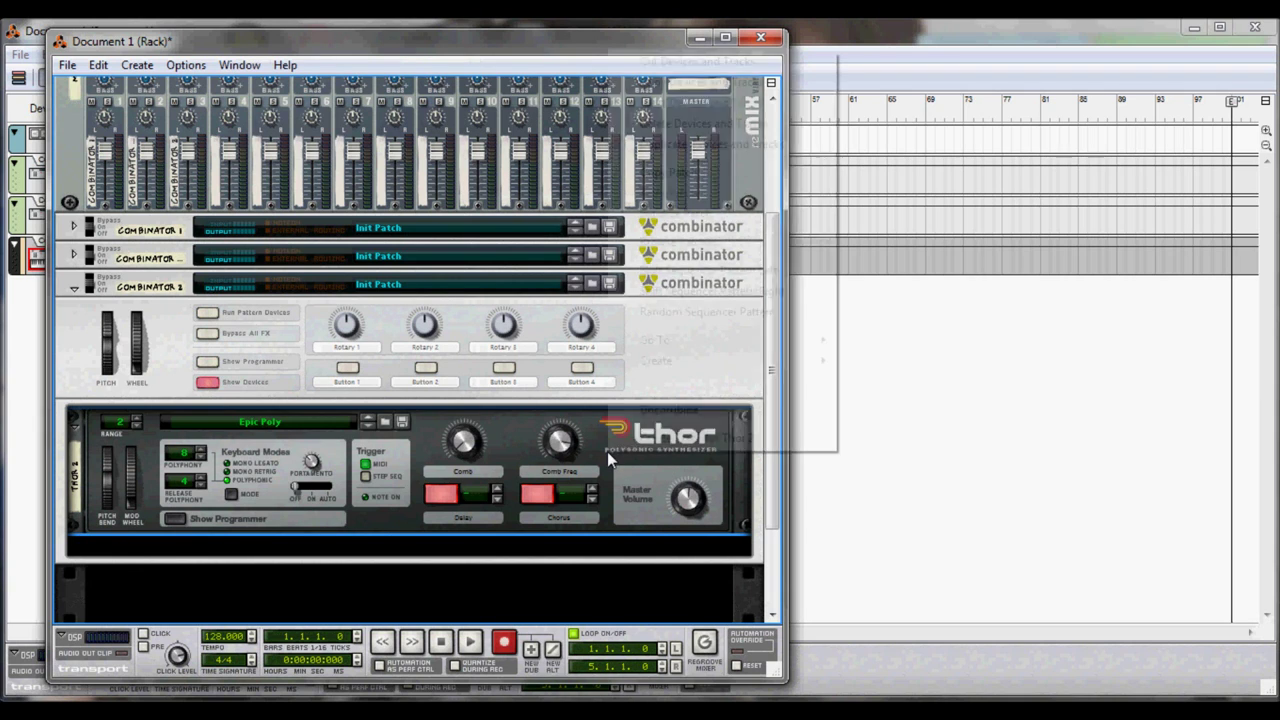
pyautogui.click(687, 221)
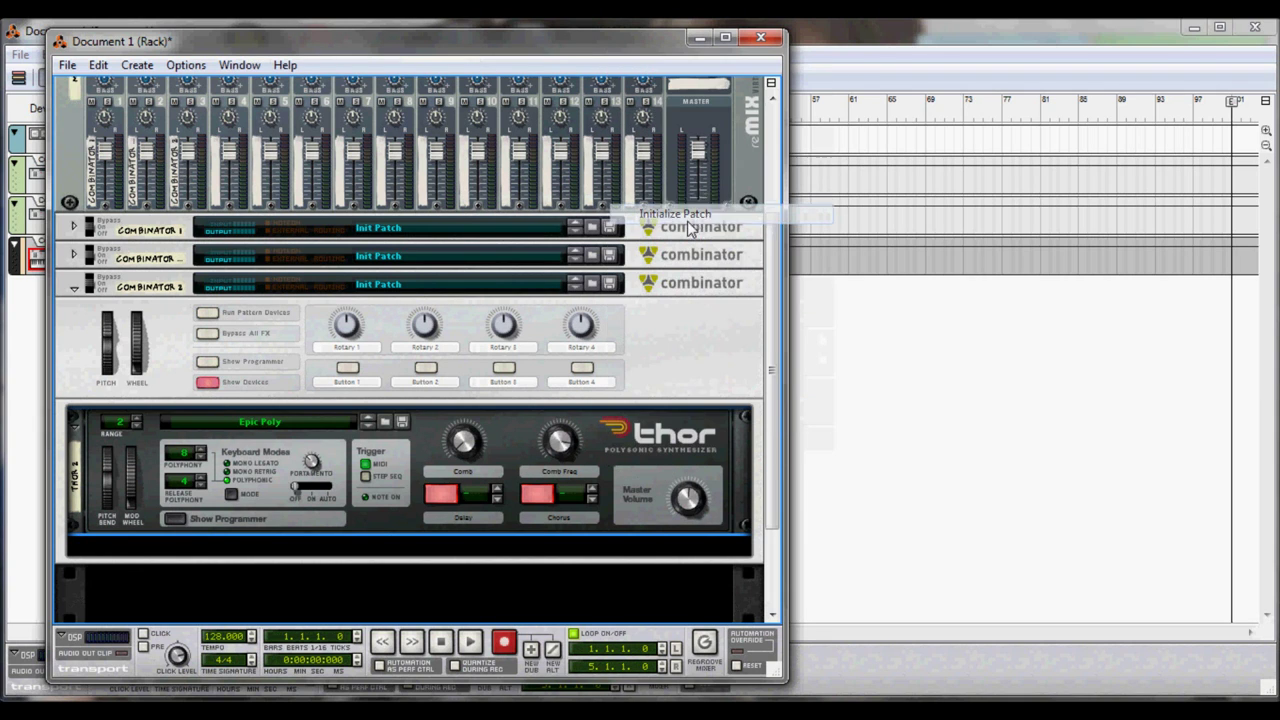
# - Show Thor's programmer and set oscillator 1 to Multi Oscillator
pyautogui.click(773, 614)
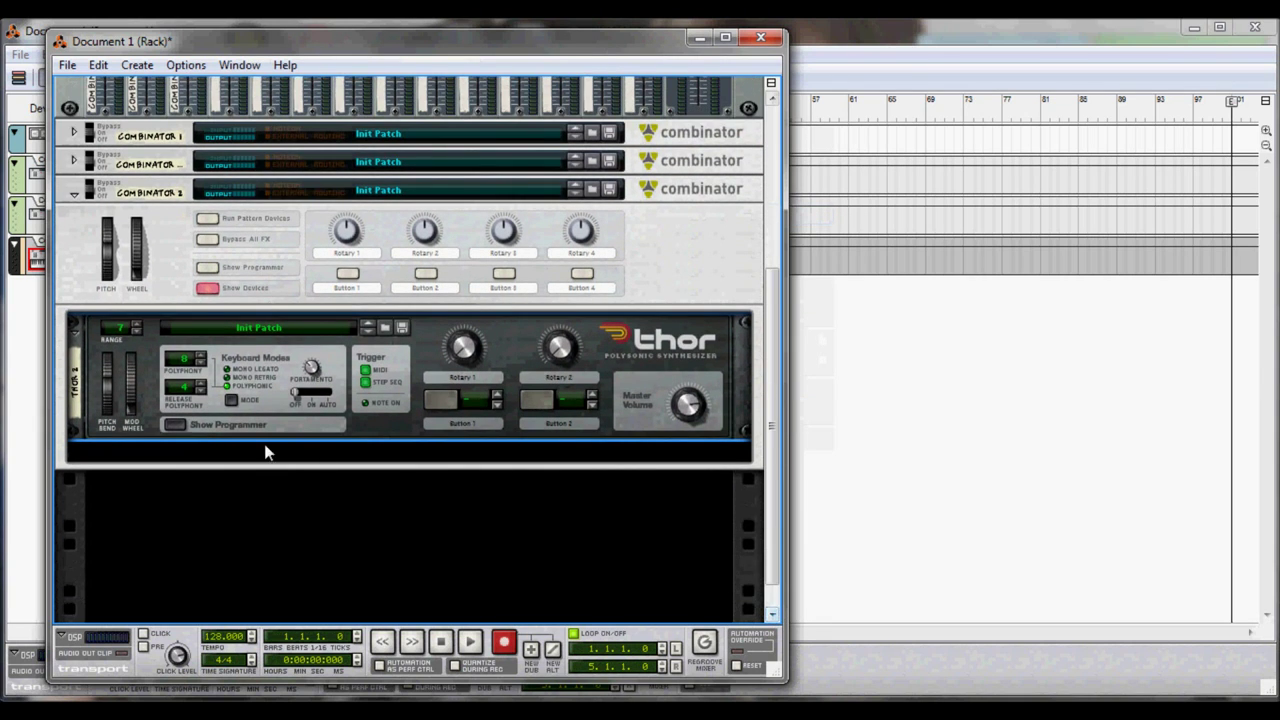
pyautogui.click(178, 424)
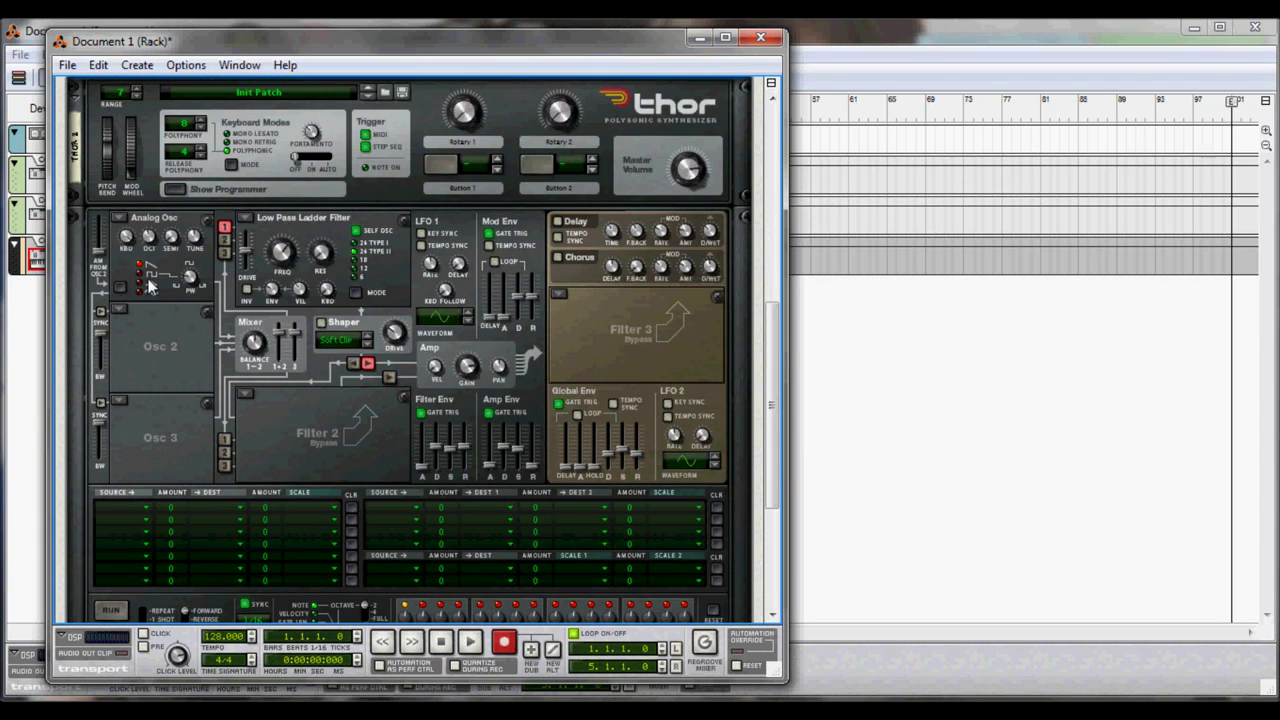
pyautogui.click(120, 218)
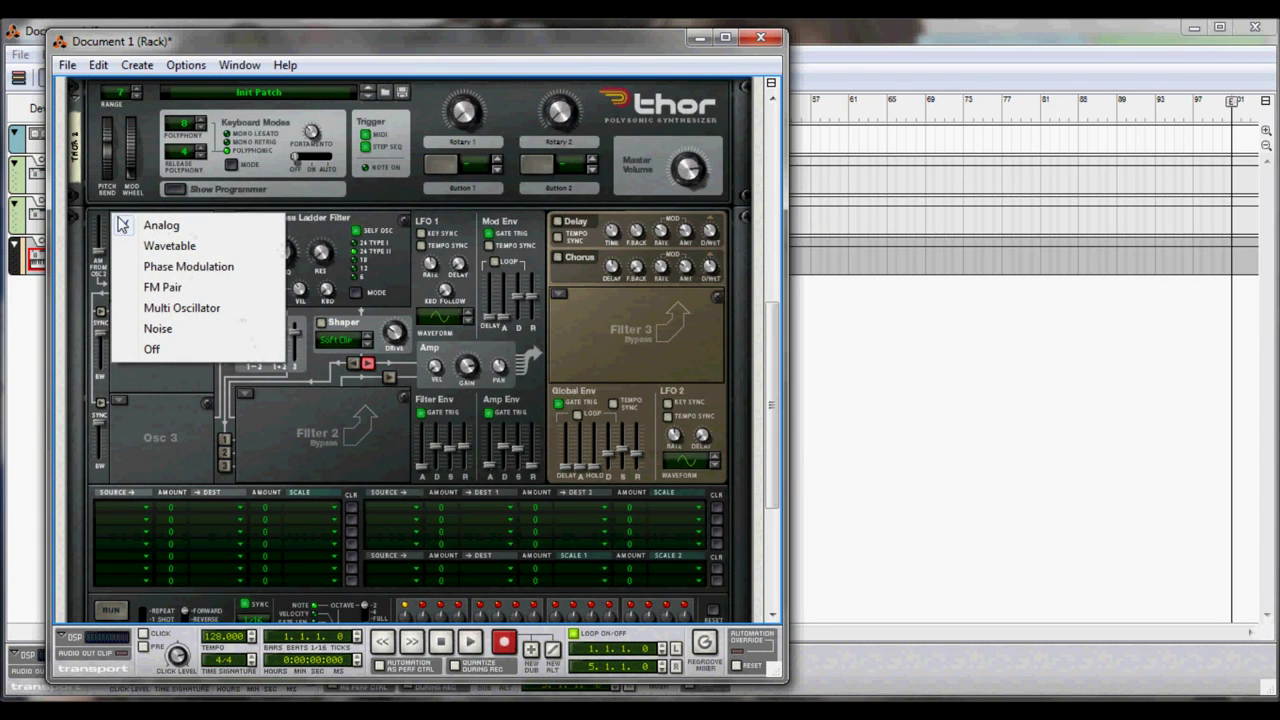
pyautogui.click(181, 311)
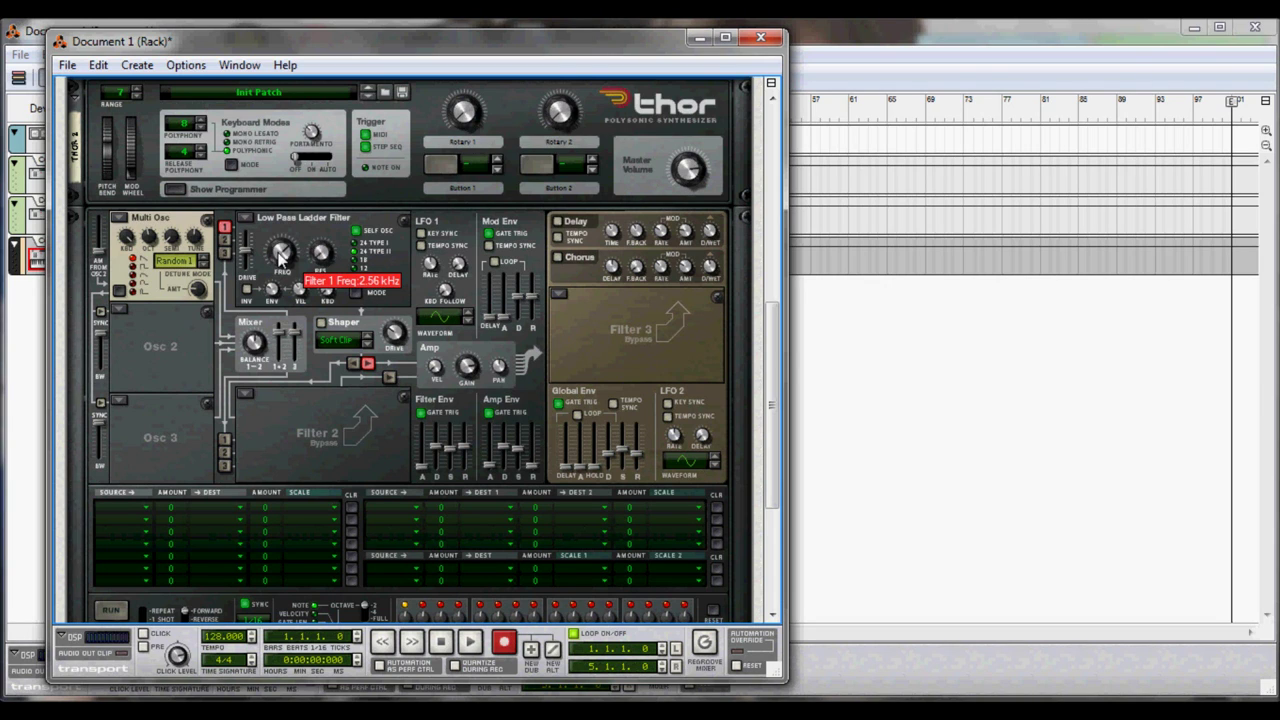
# - Enable Thor's delay with tempo sync at a time of 2/16, and lower its feedback and dry/wet amounts
pyautogui.click(558, 222)
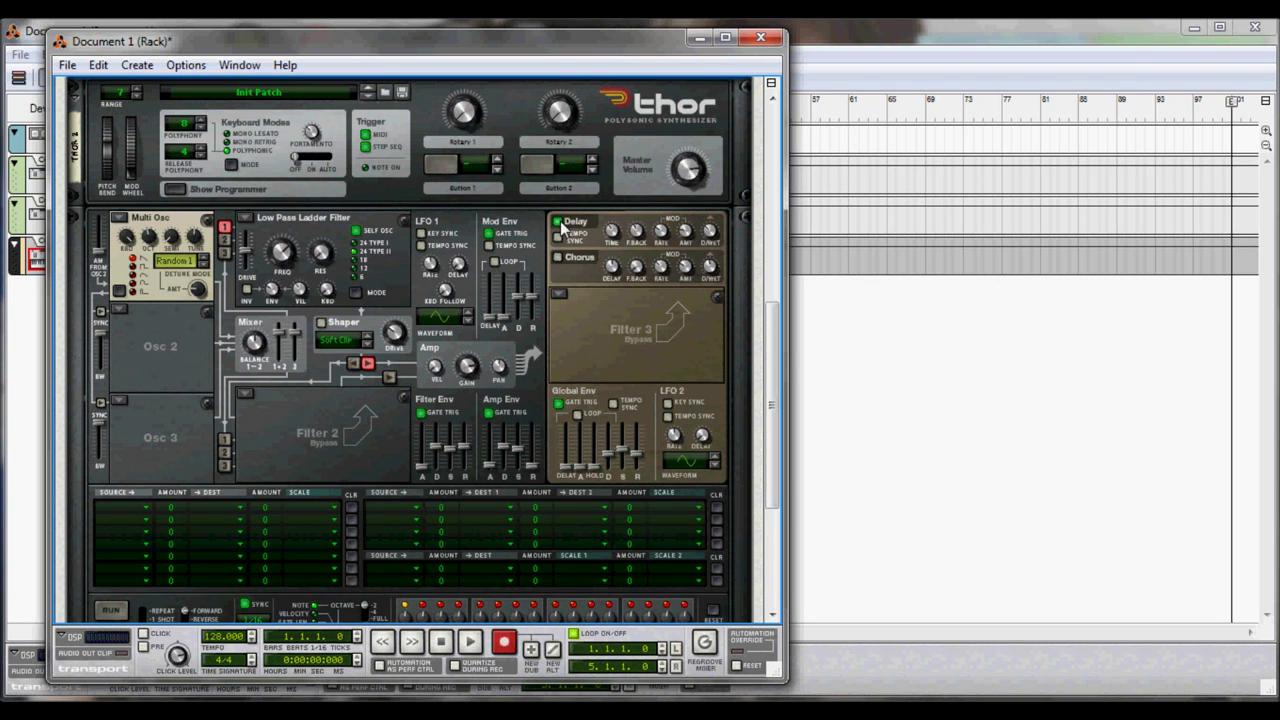
pyautogui.click(558, 237)
pyautogui.moveTo(612, 234); pyautogui.dragTo(613, 241)
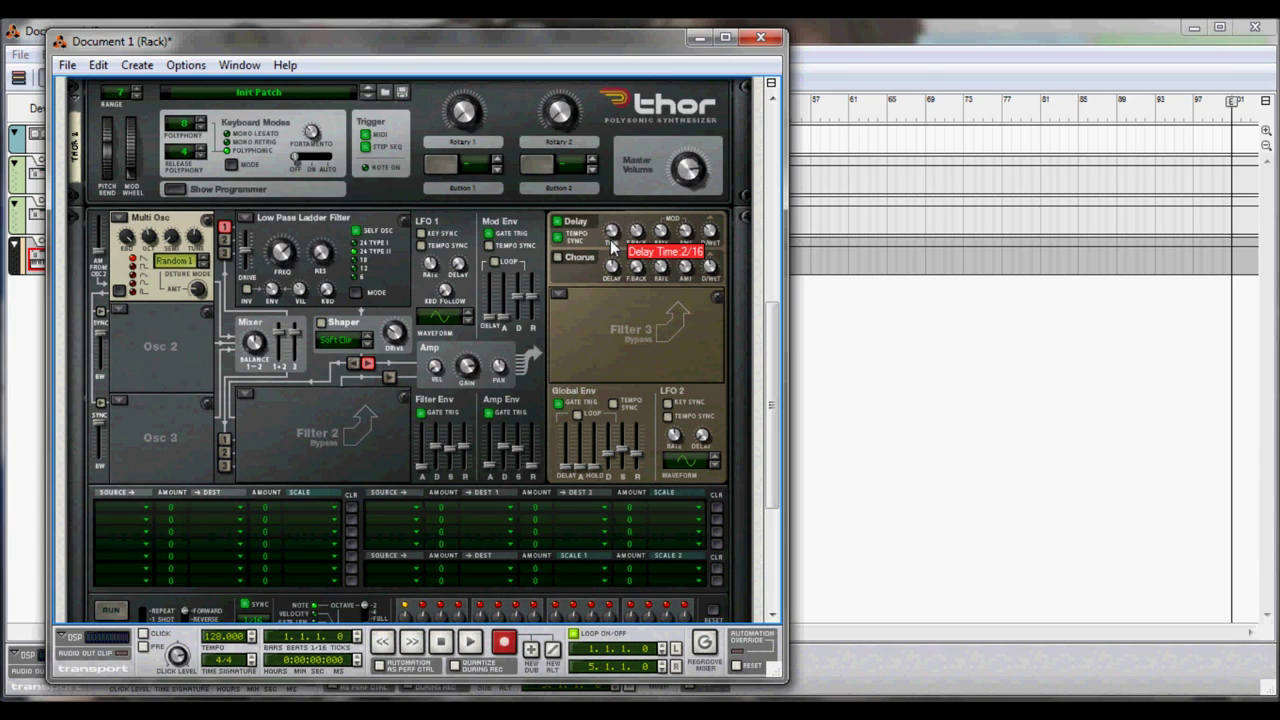
pyautogui.moveTo(636, 231); pyautogui.dragTo(634, 256)
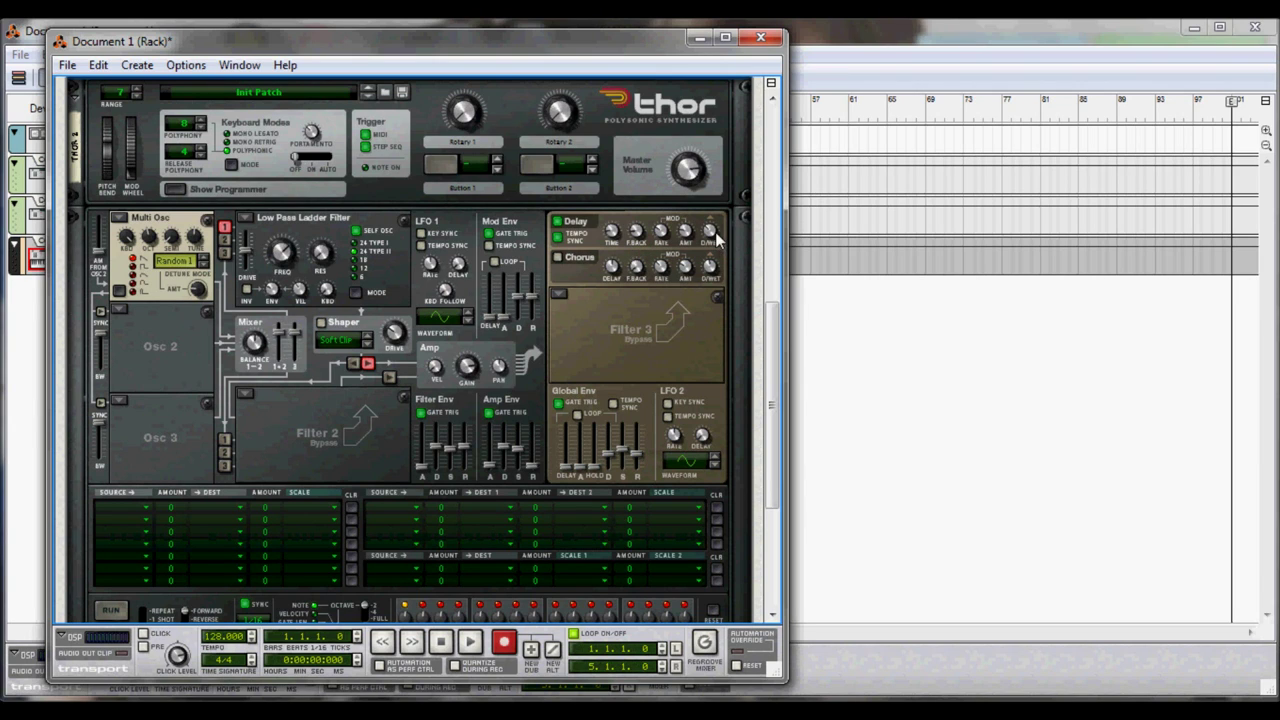
pyautogui.moveTo(715, 236); pyautogui.dragTo(716, 251)
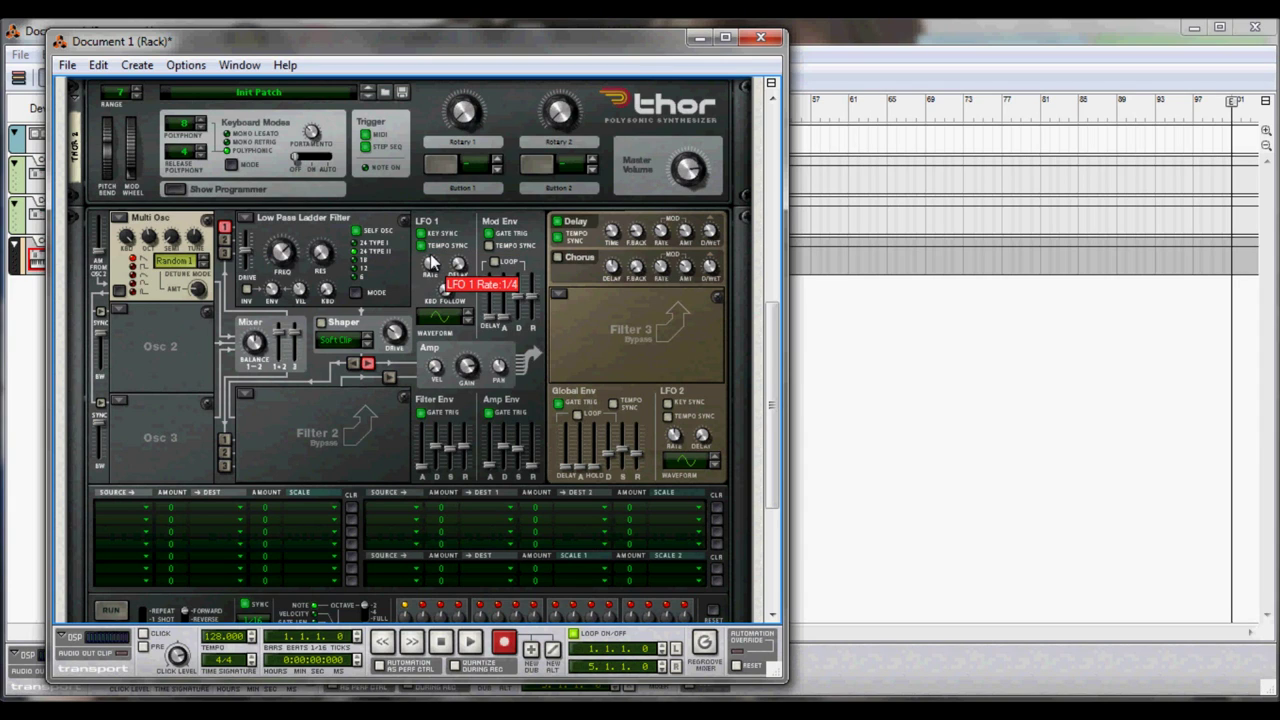
# - Adjust the rate of LFO 1 with key and tempo sync on, and route it to Osc 1 Pitch with amount 20
pyautogui.moveTo(431, 261); pyautogui.dragTo(431, 255)
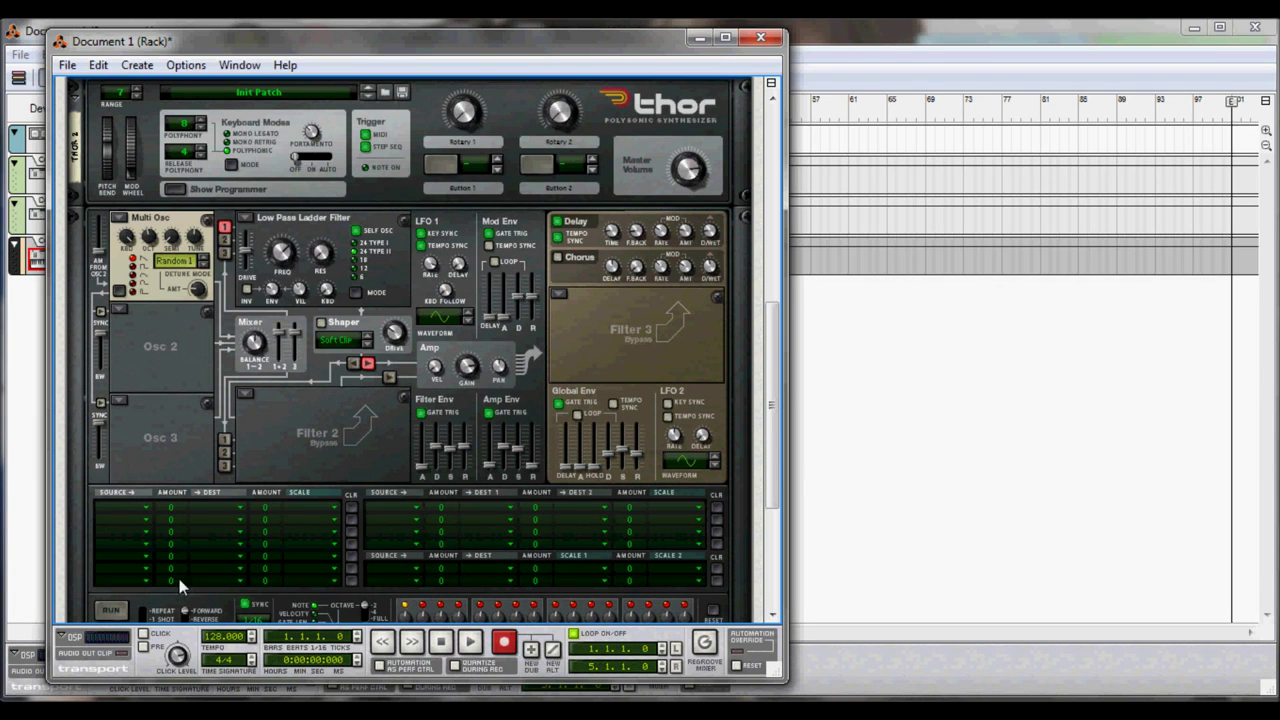
pyautogui.click(131, 508)
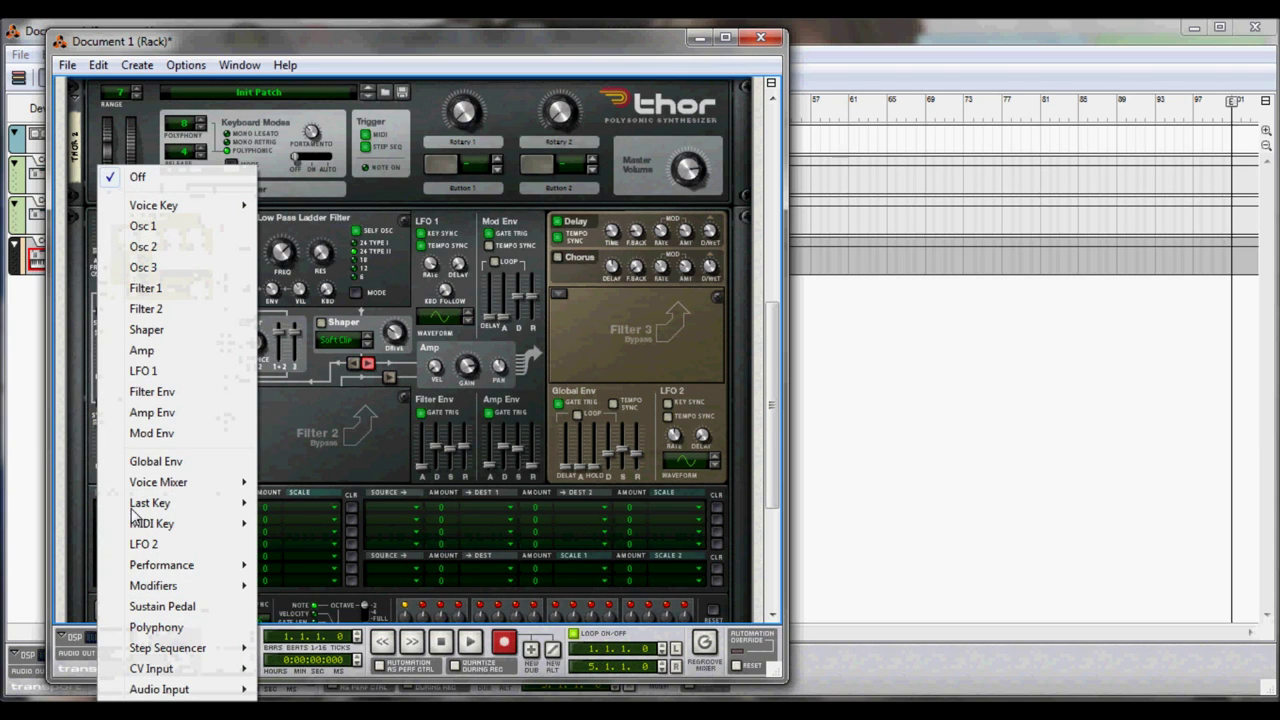
pyautogui.click(178, 371)
pyautogui.moveTo(169, 505); pyautogui.dragTo(170, 499)
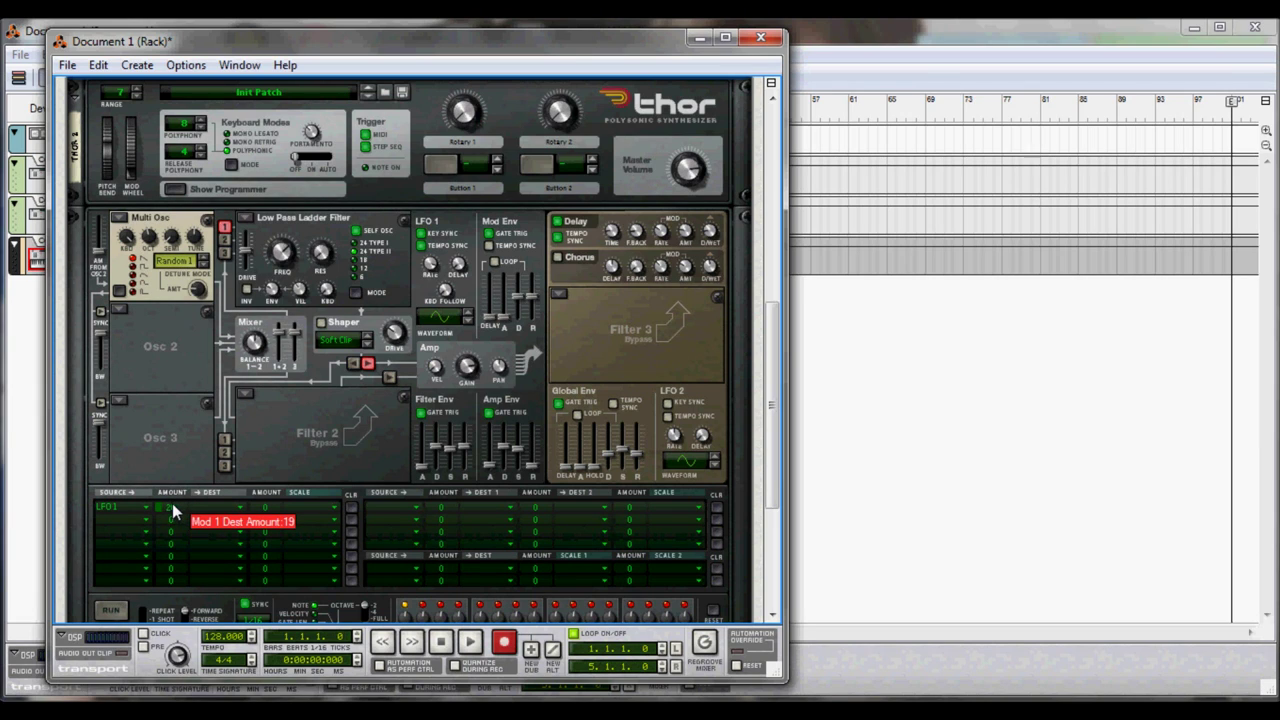
pyautogui.click(201, 511)
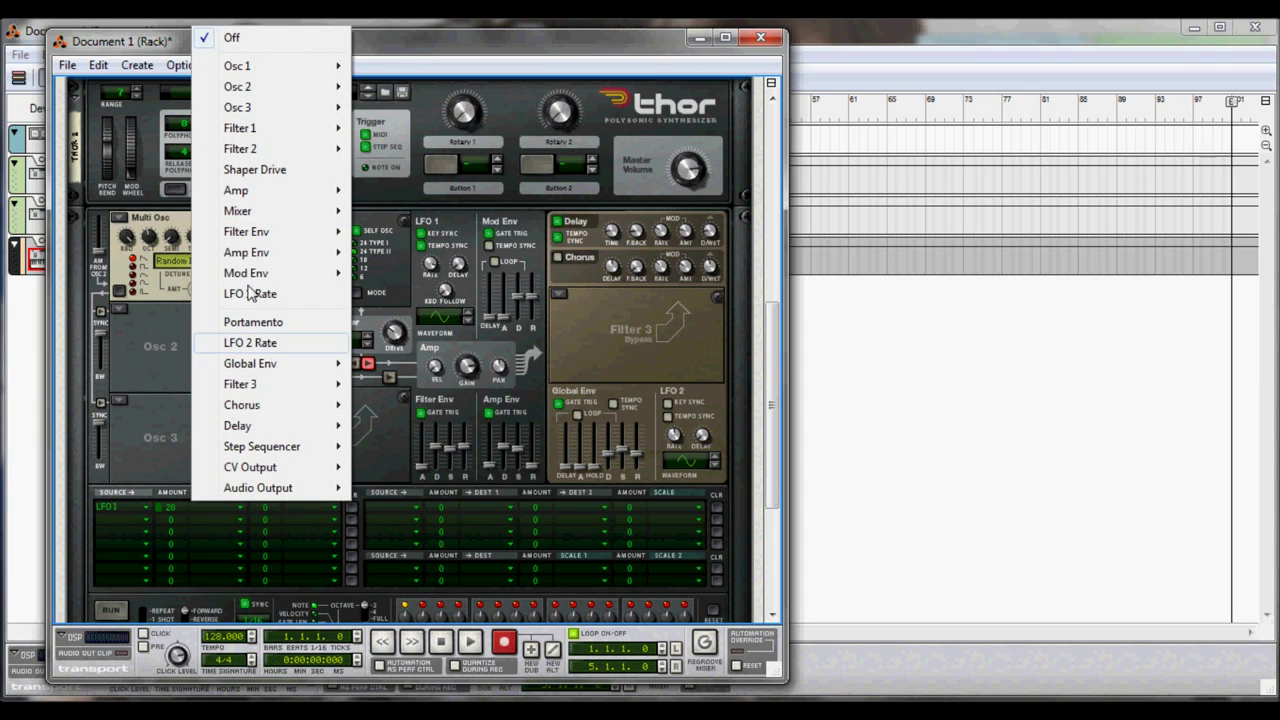
pyautogui.moveTo(266, 68)
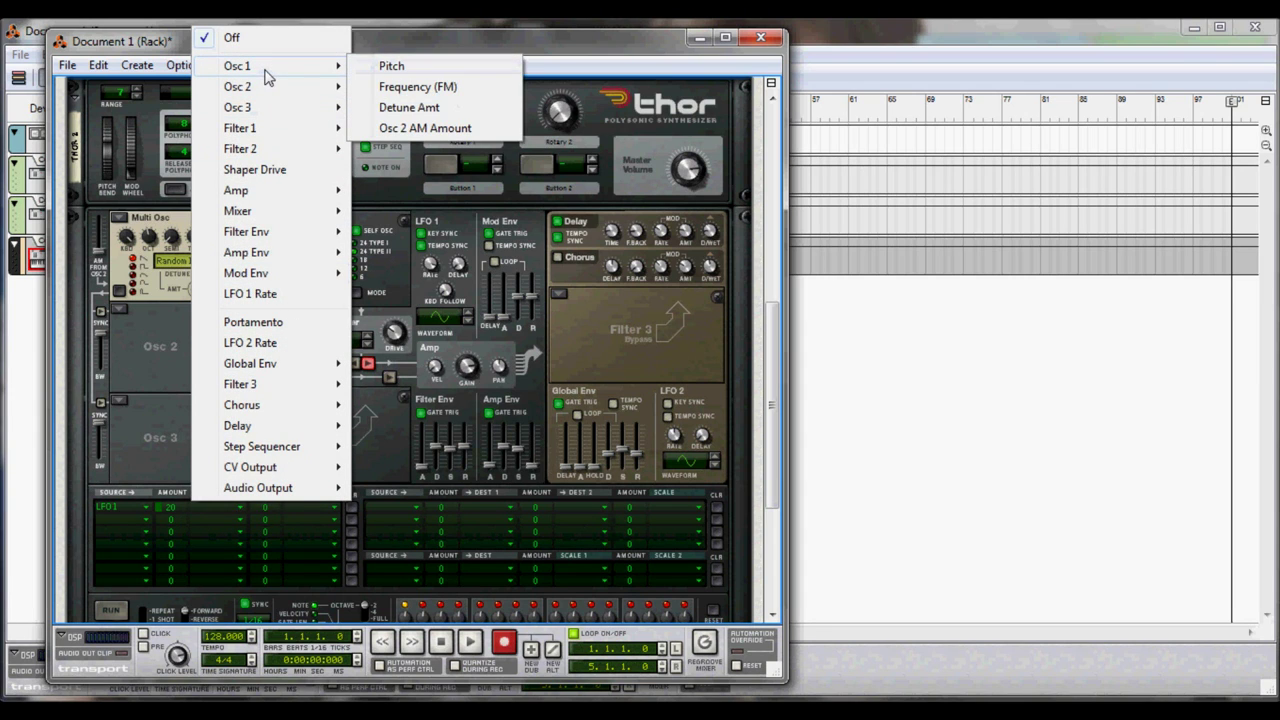
pyautogui.click(391, 75)
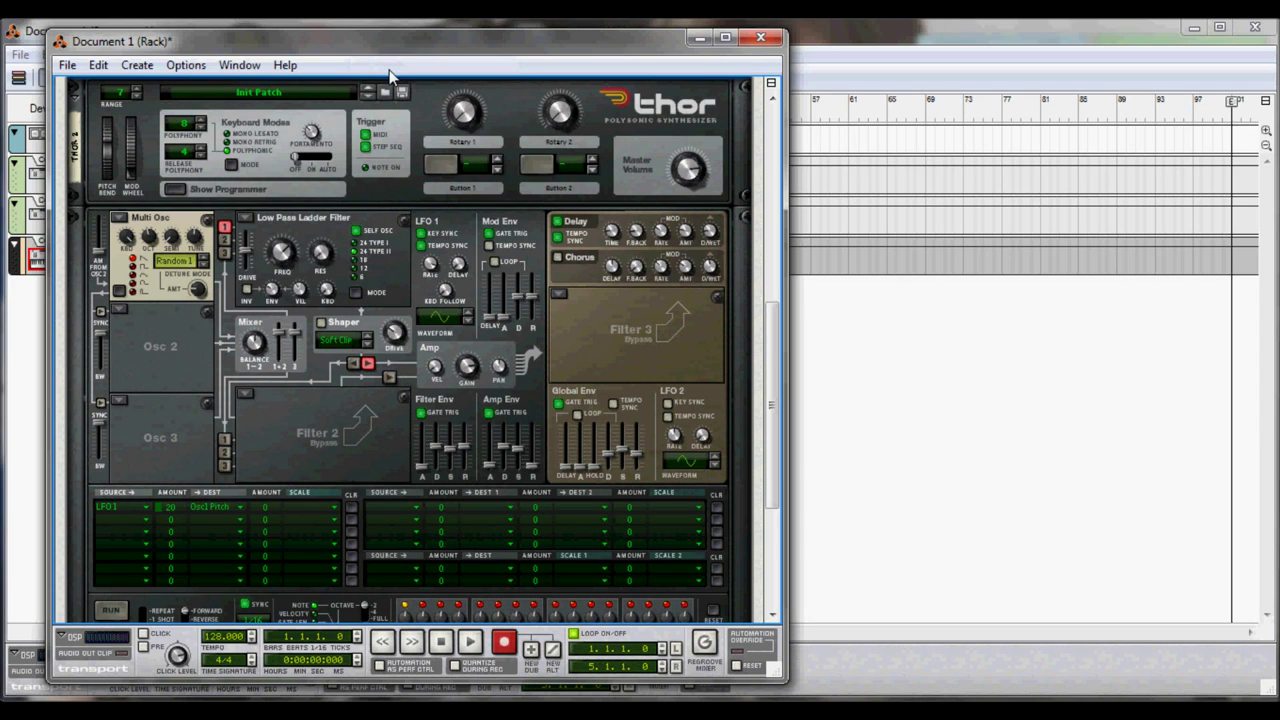
# - Raise the sustain of Thor's amp envelope and add an RV-7 Digital Reverb below Thor in Combinator 2
pyautogui.moveTo(510, 437); pyautogui.dragTo(533, 395)
pyautogui.moveTo(778, 396); pyautogui.dragTo(777, 469)
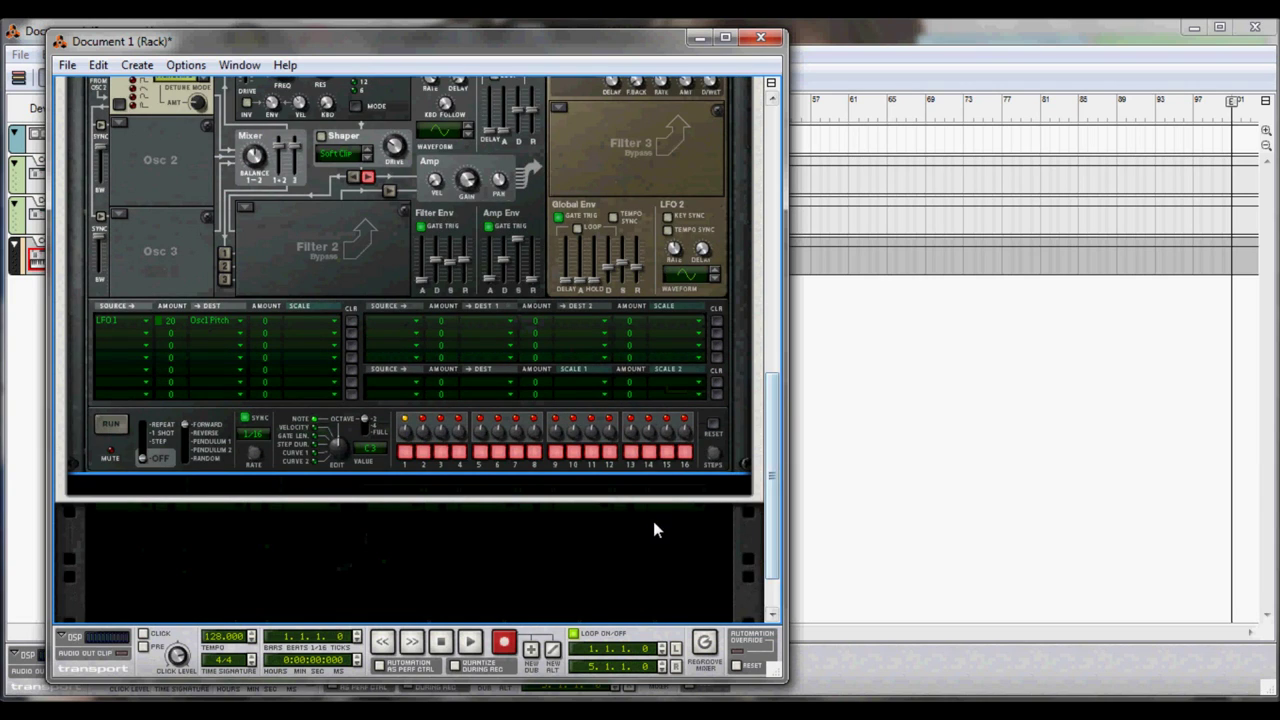
pyautogui.rightClick(596, 492)
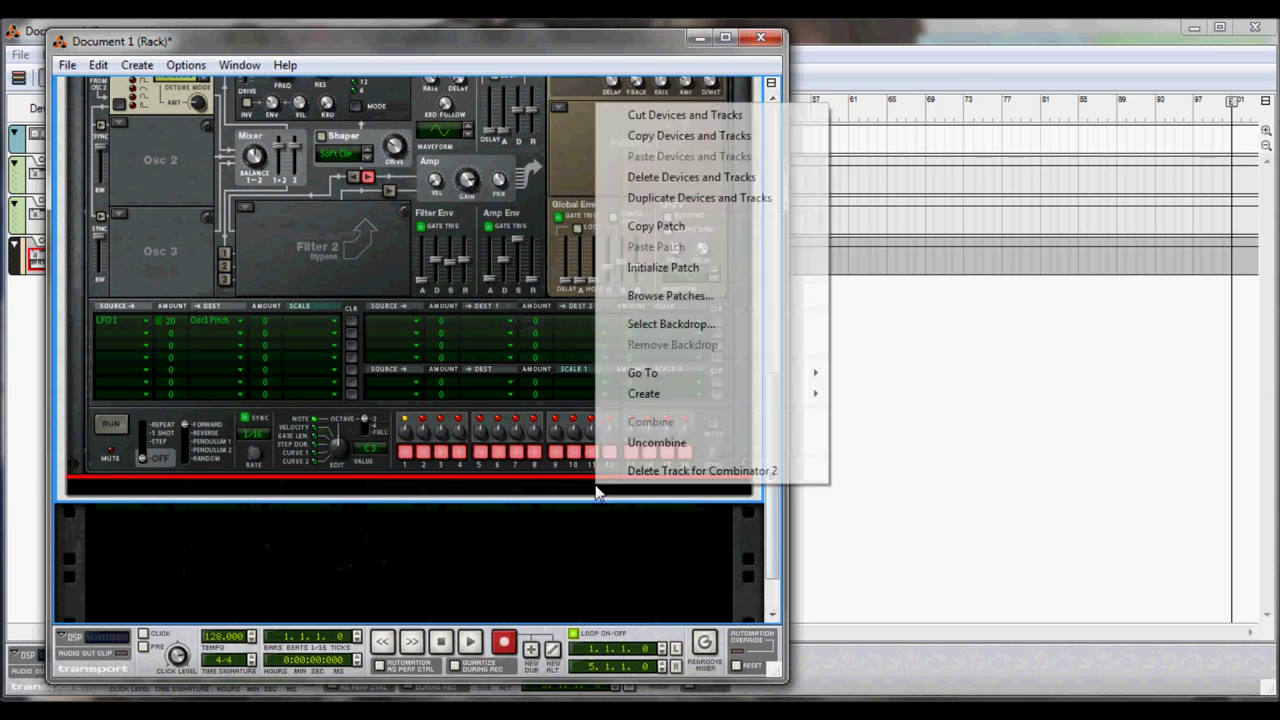
pyautogui.moveTo(769, 393)
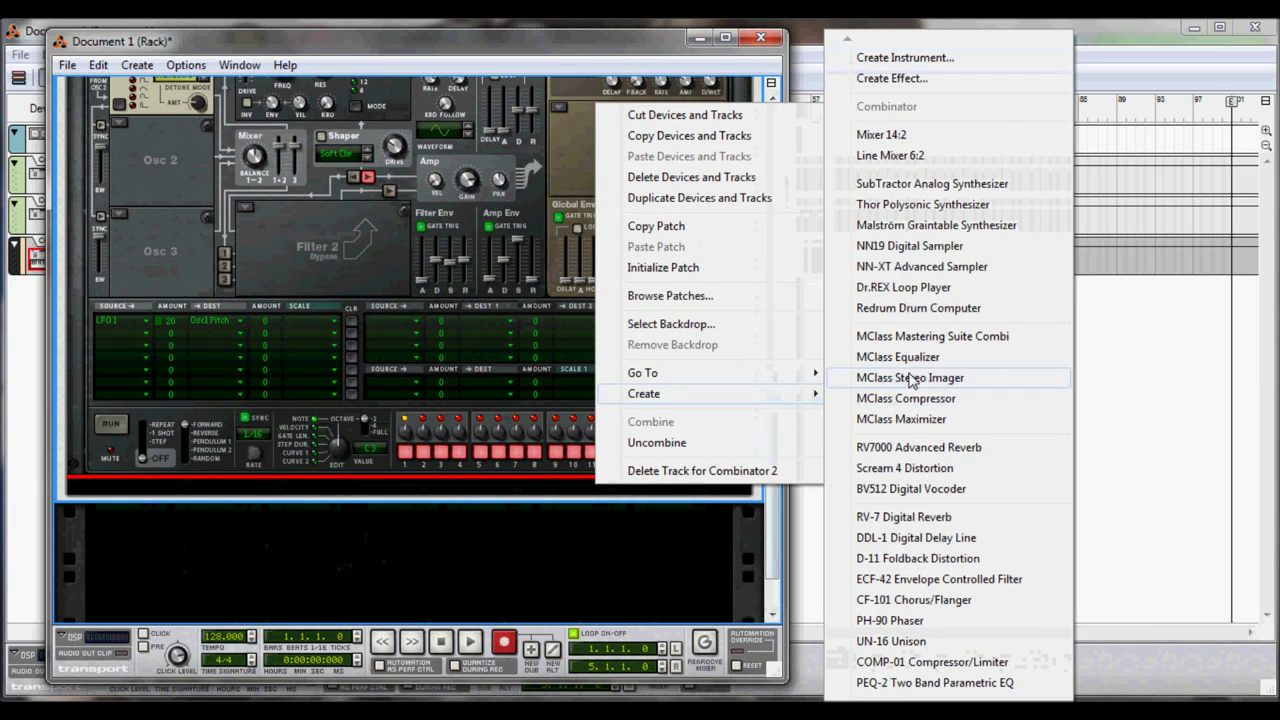
pyautogui.click(904, 517)
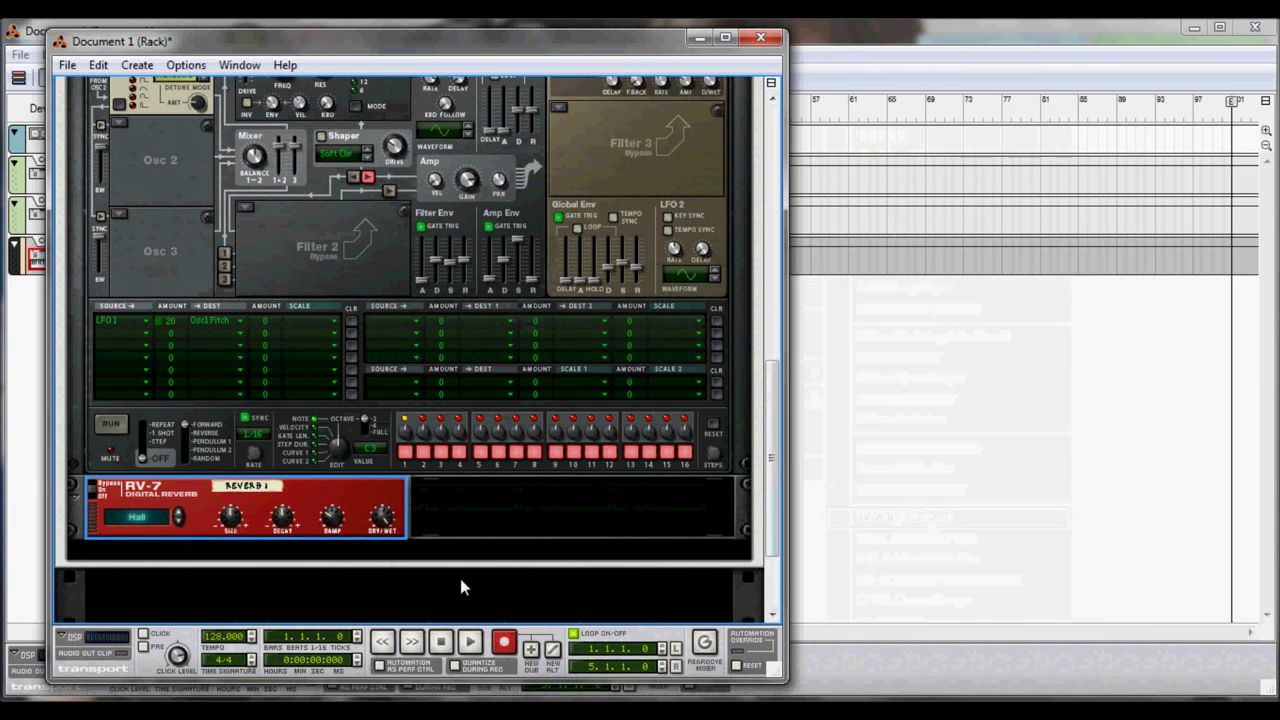
# - Set the RV-7 reverb's algorithm to Low Density and lower its dry/wet amount
pyautogui.click(180, 518)
pyautogui.click(180, 518)
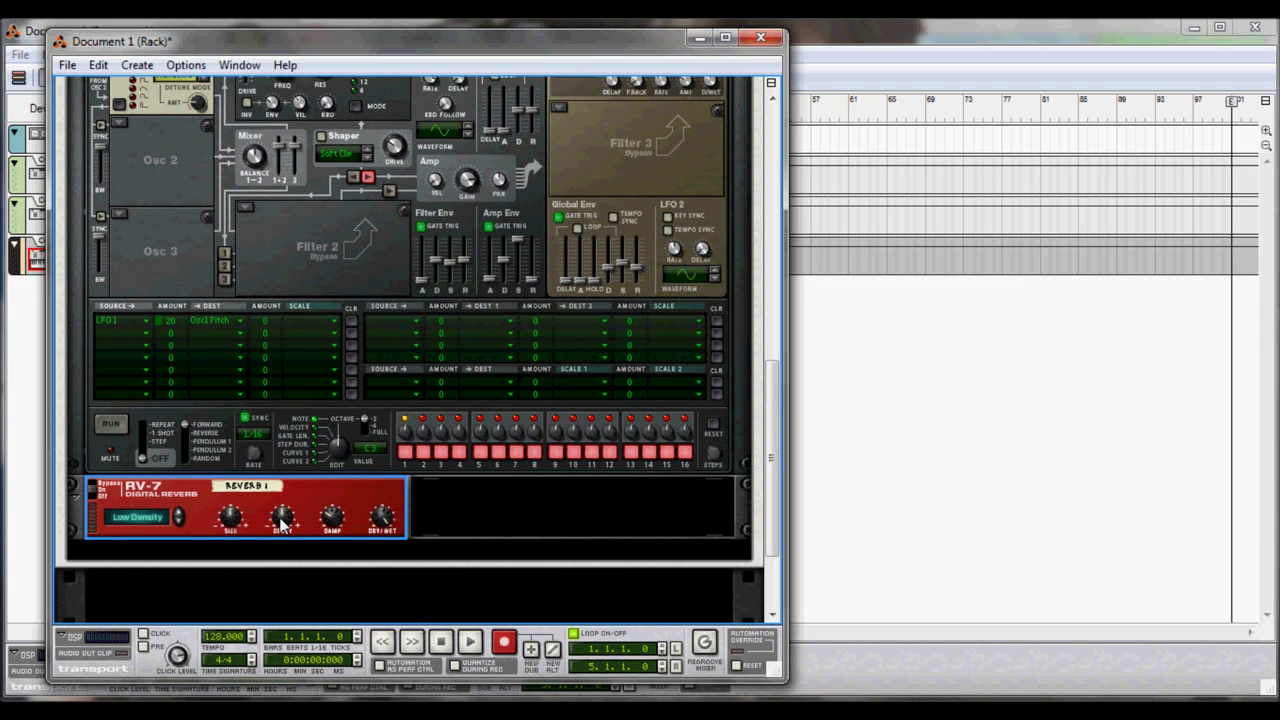
pyautogui.moveTo(383, 522); pyautogui.dragTo(391, 577)
# - Open the Combinator 2 clip's notes in the sequencer and play its melody with the track soloed
pyautogui.click(876, 27)
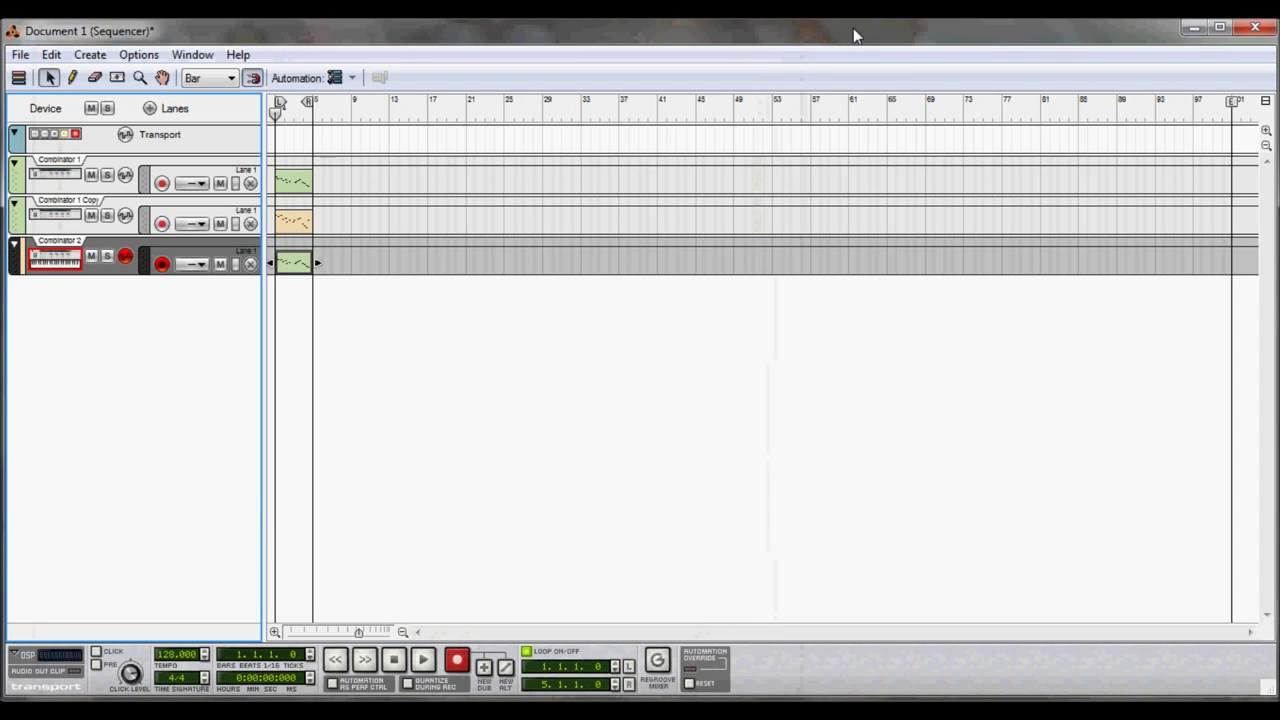
pyautogui.doubleClick(307, 266)
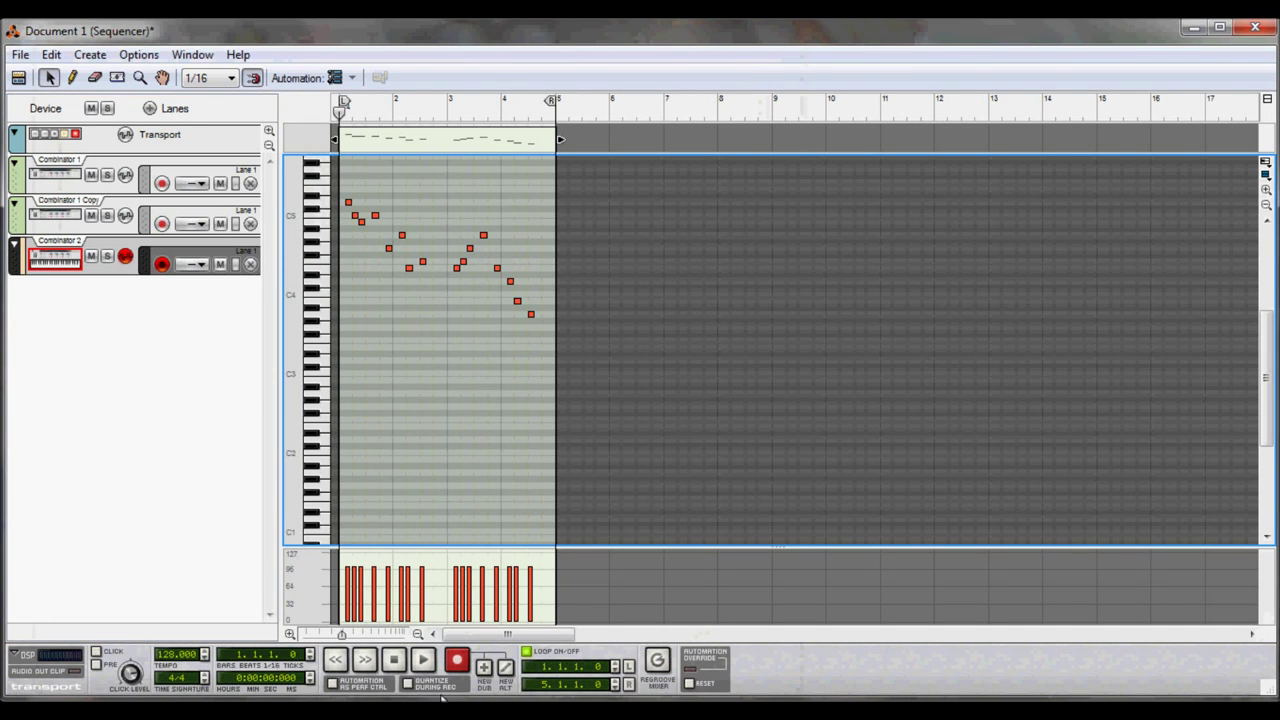
pyautogui.click(110, 257)
pyautogui.click(423, 662)
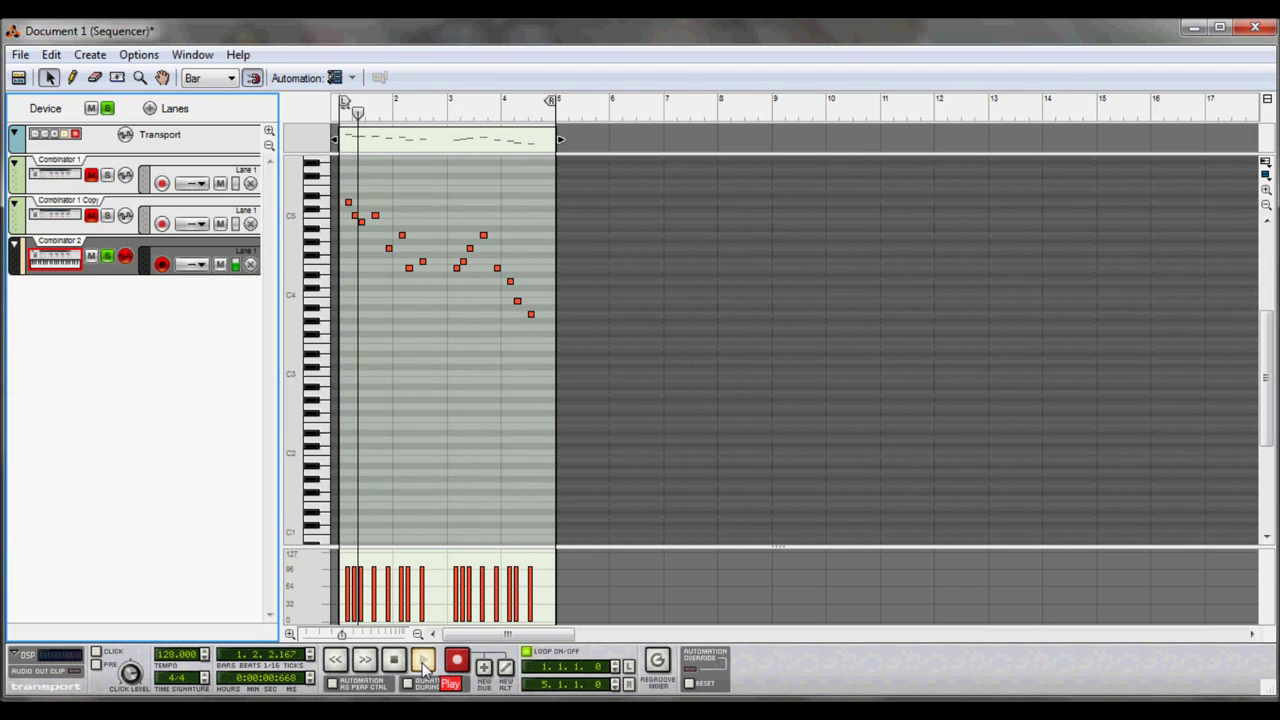
pyautogui.click(320, 218)
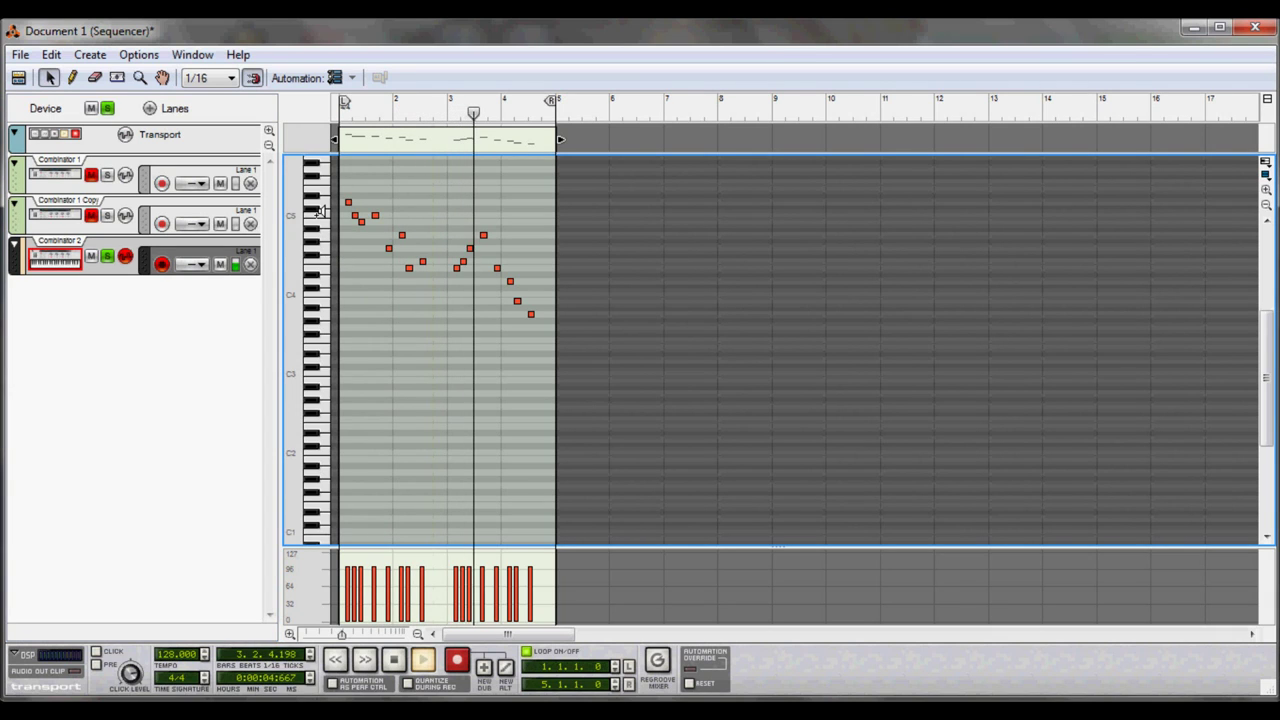
# - Clear the solo to hear all three tracks together, and stop playback at the song start
pyautogui.click(107, 108)
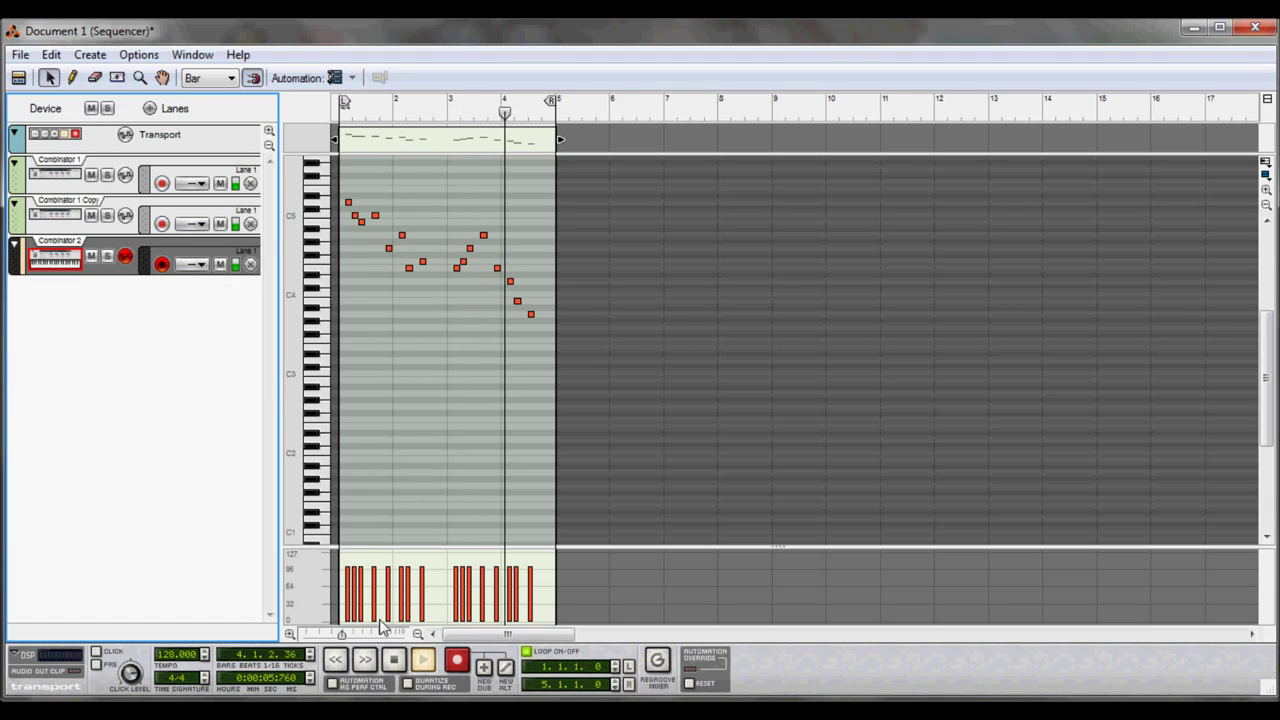
pyautogui.click(394, 662)
pyautogui.click(396, 665)
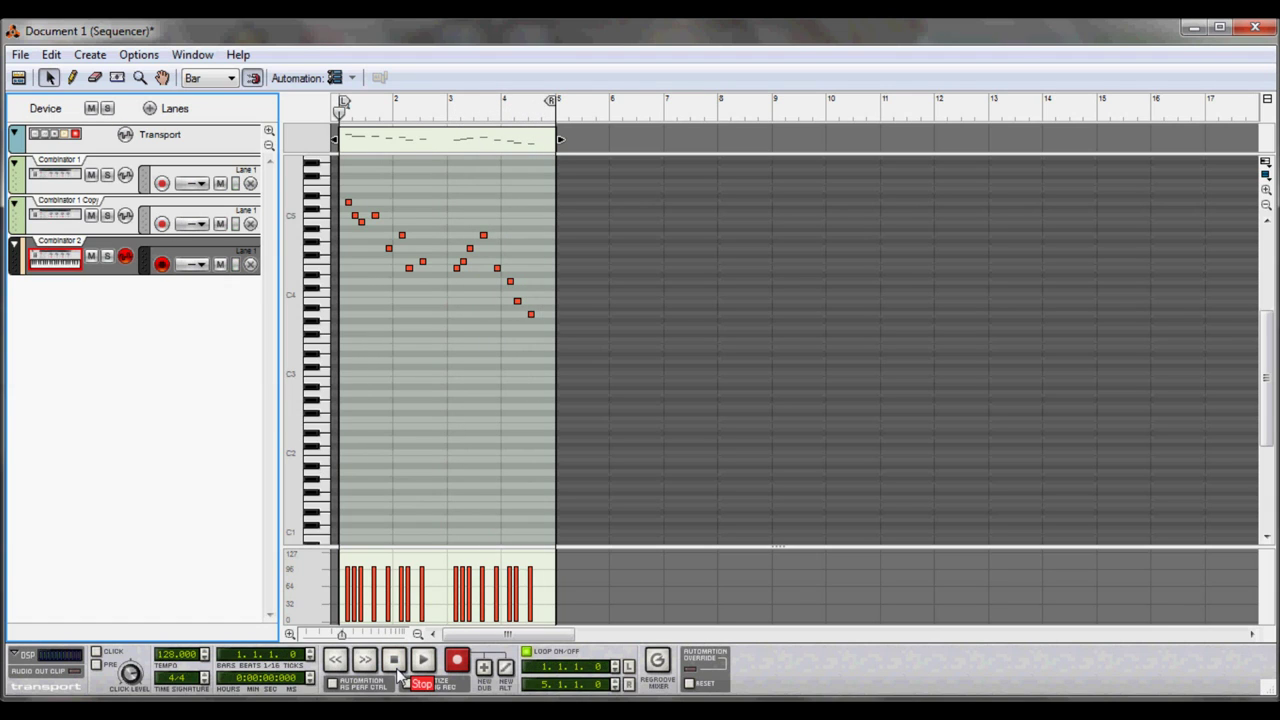
# - Return to the rack and fold Combinator 2
pyautogui.hotkey('alt', 'Tab')
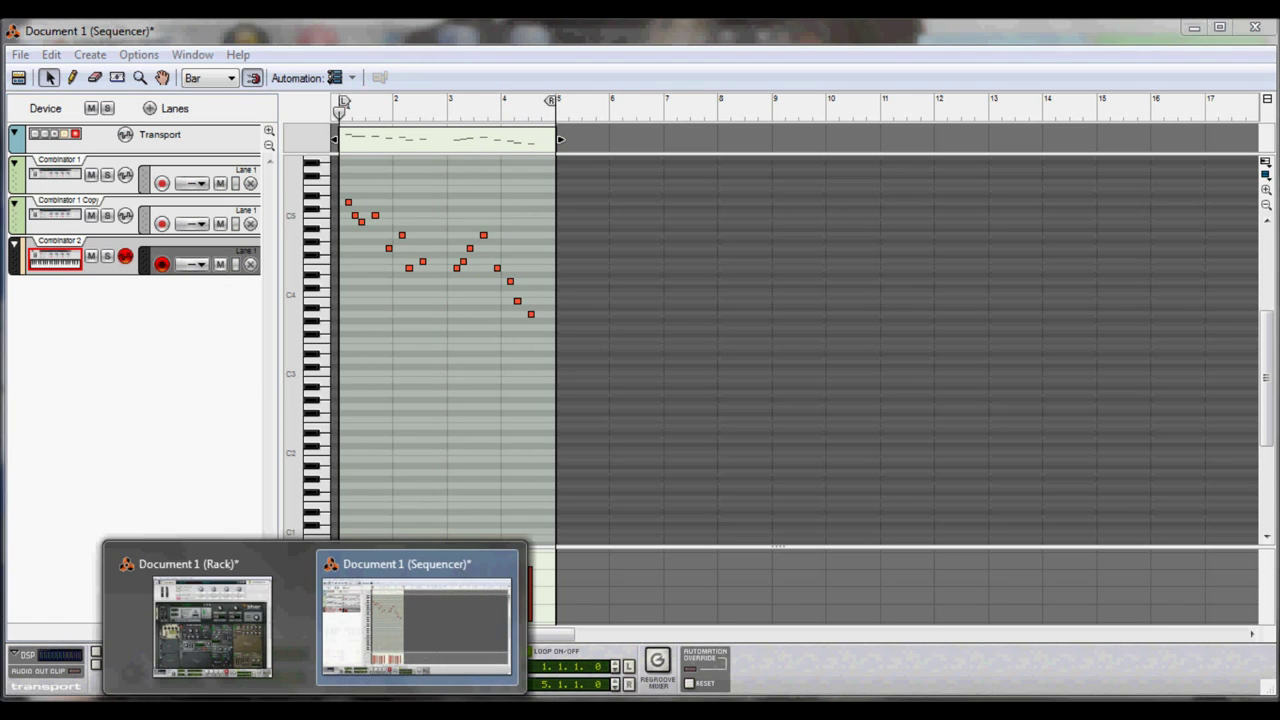
pyautogui.click(279, 670)
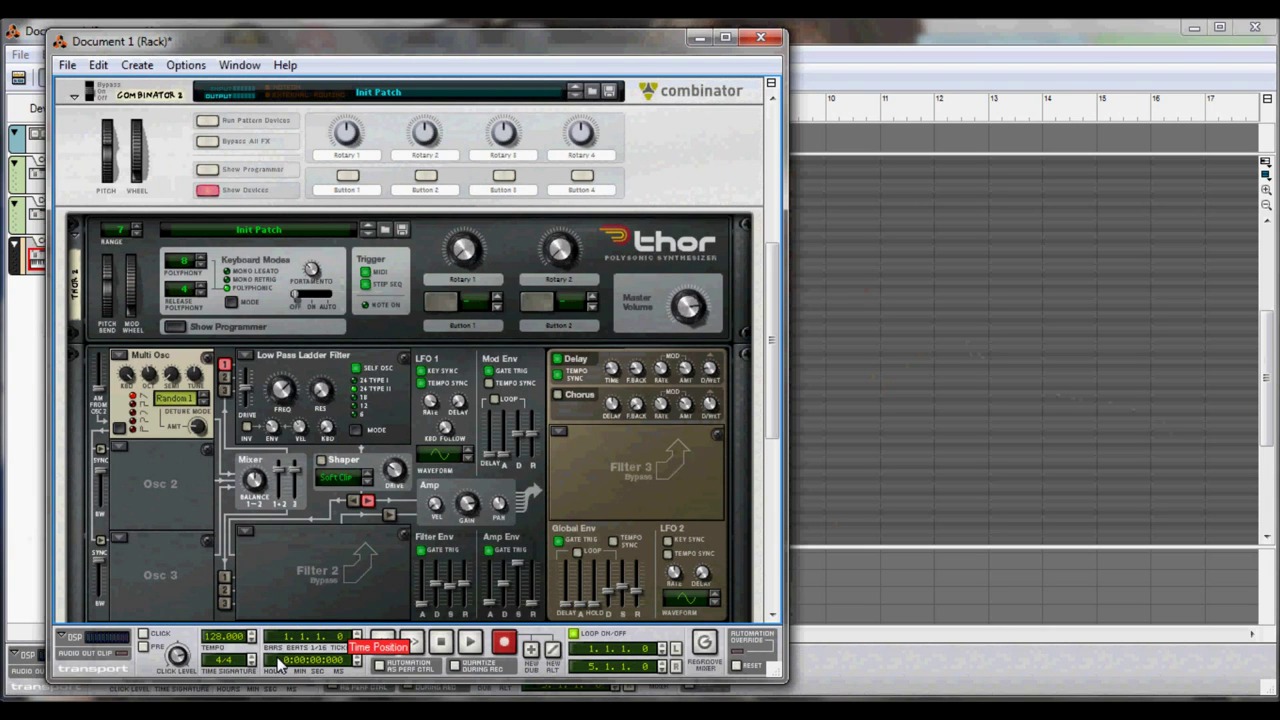
pyautogui.click(77, 106)
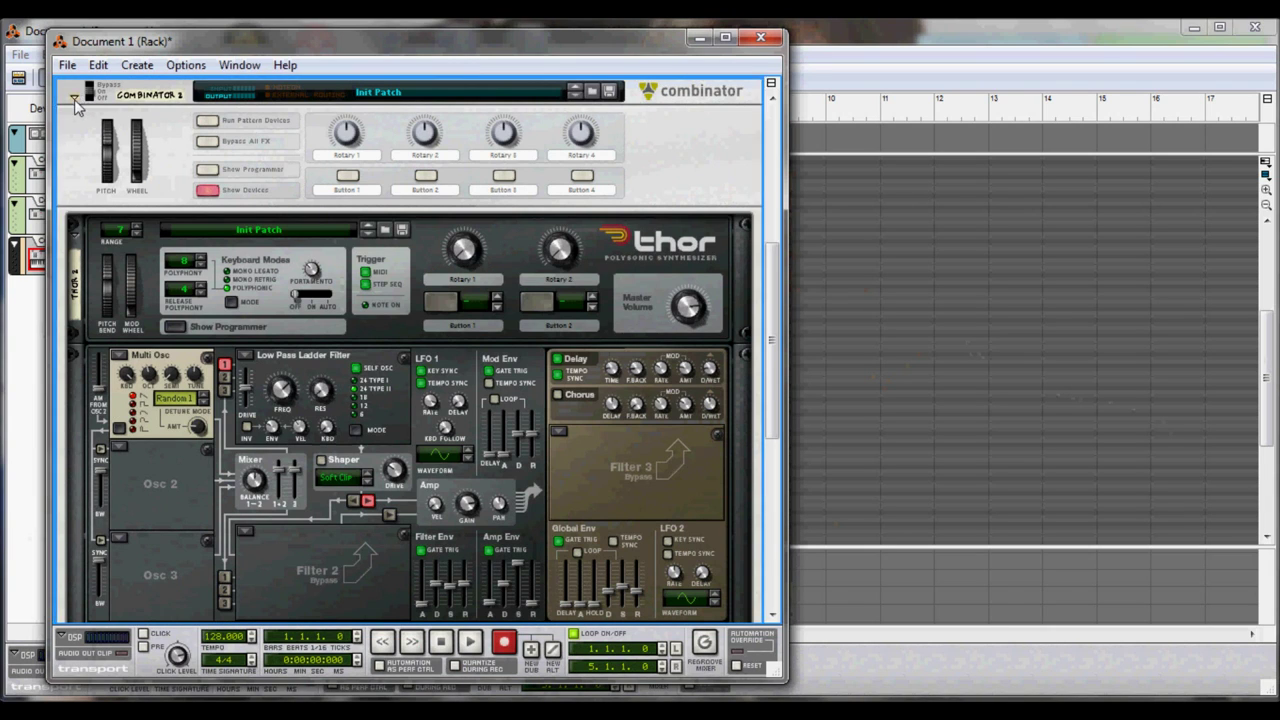
pyautogui.click(74, 99)
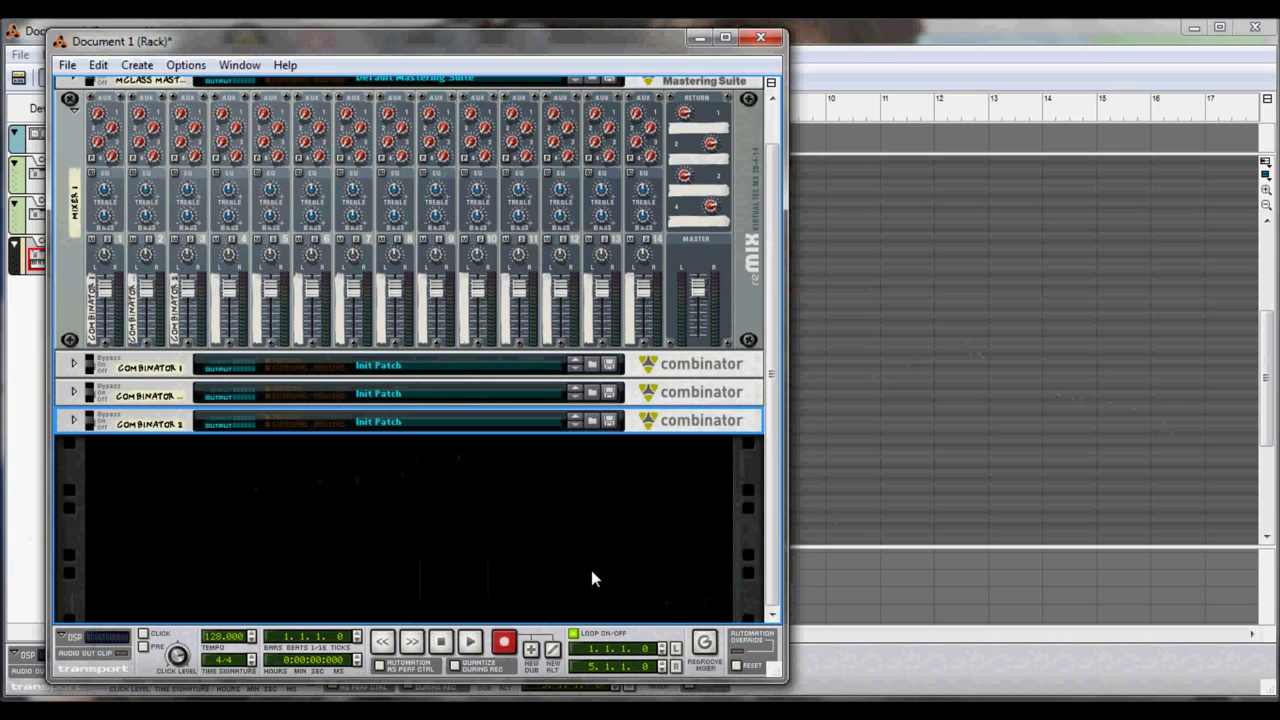